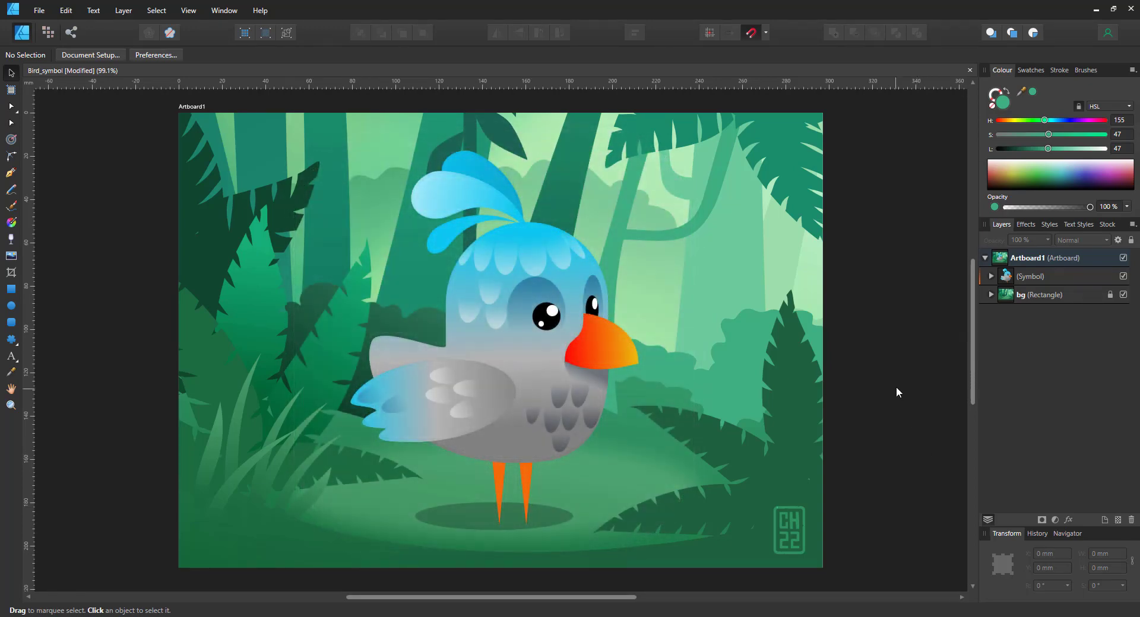
Step: Select the bird symbol layer, briefly hide it to check the backdrop, and open the Symbols panel
{"action": "left_click", "coordinate": [1032, 276]}
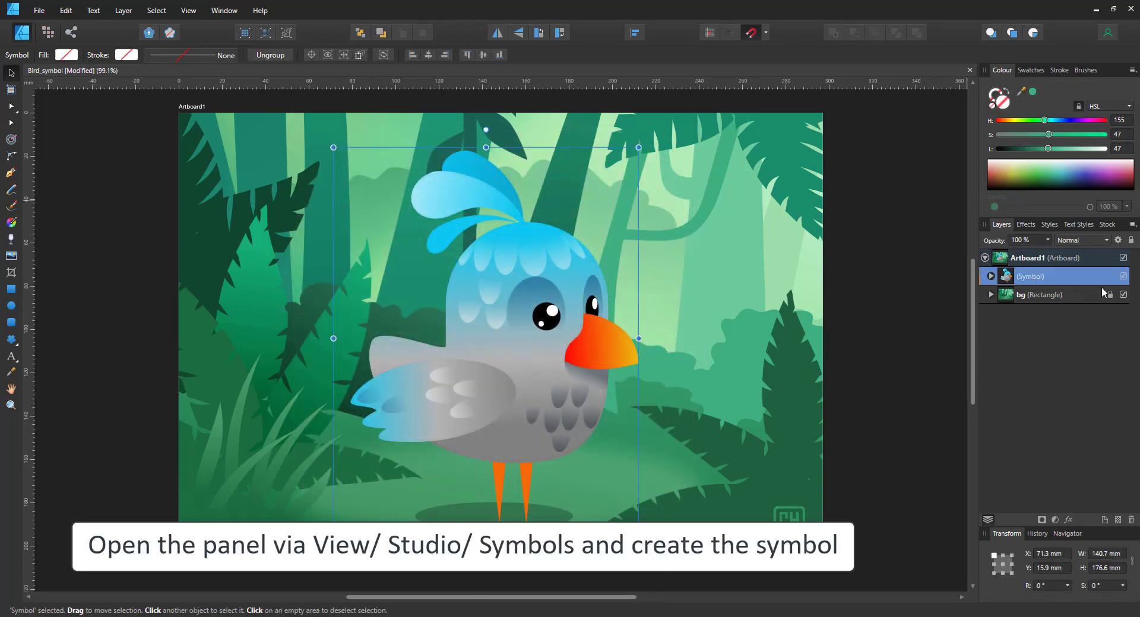
{"action": "left_click", "coordinate": [1123, 278]}
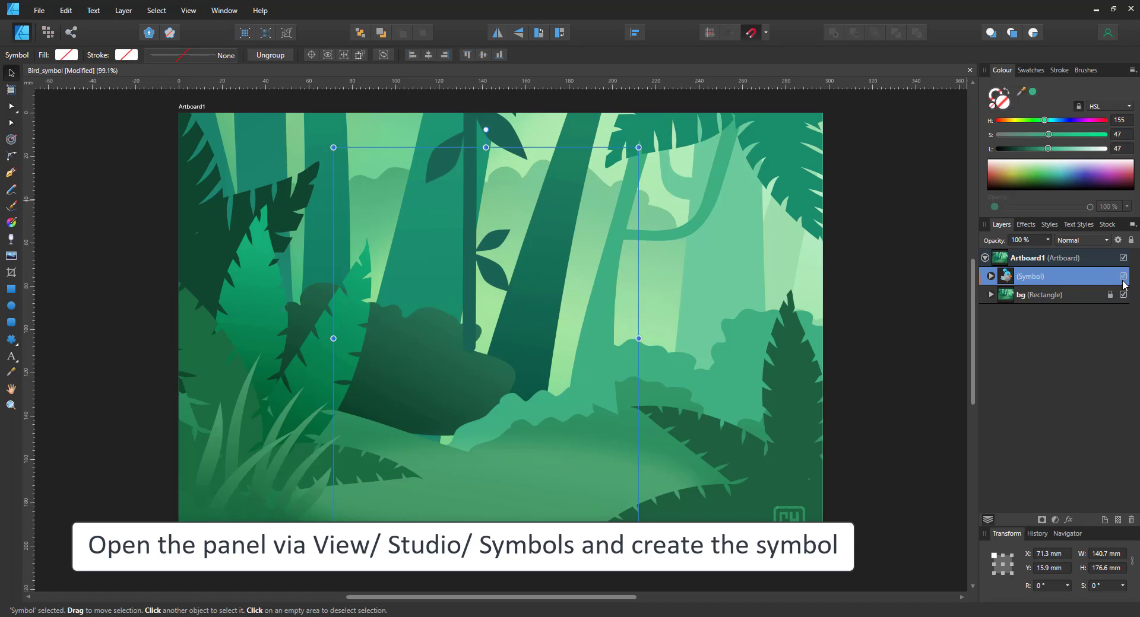
{"action": "left_click", "coordinate": [1123, 278]}
{"action": "left_click", "coordinate": [188, 10]}
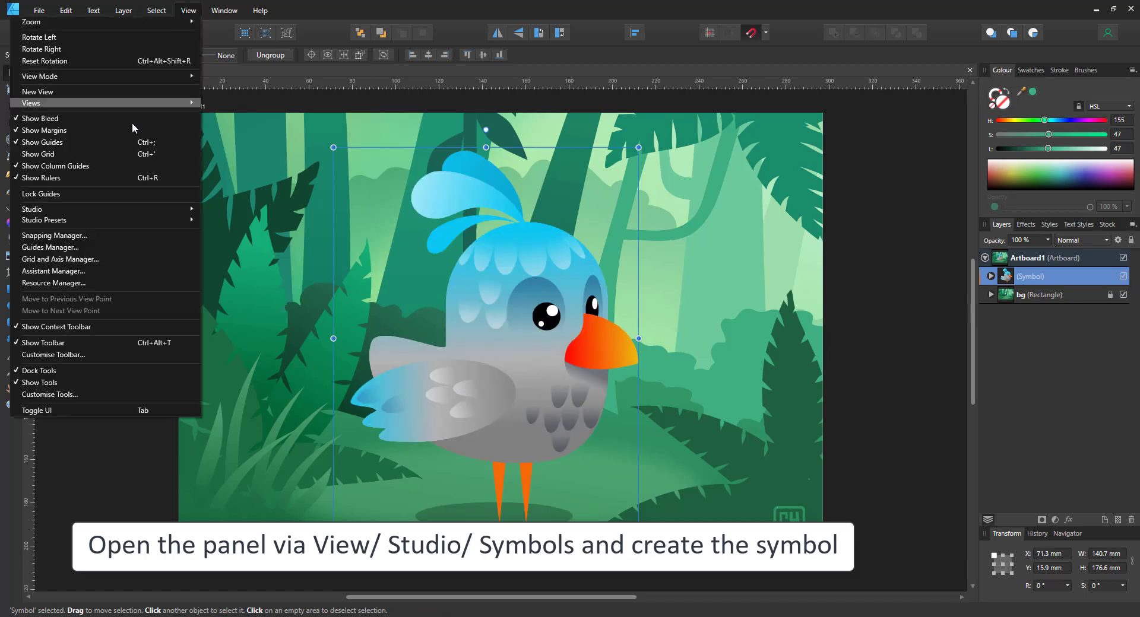
{"action": "mouse_move", "coordinate": [106, 209]}
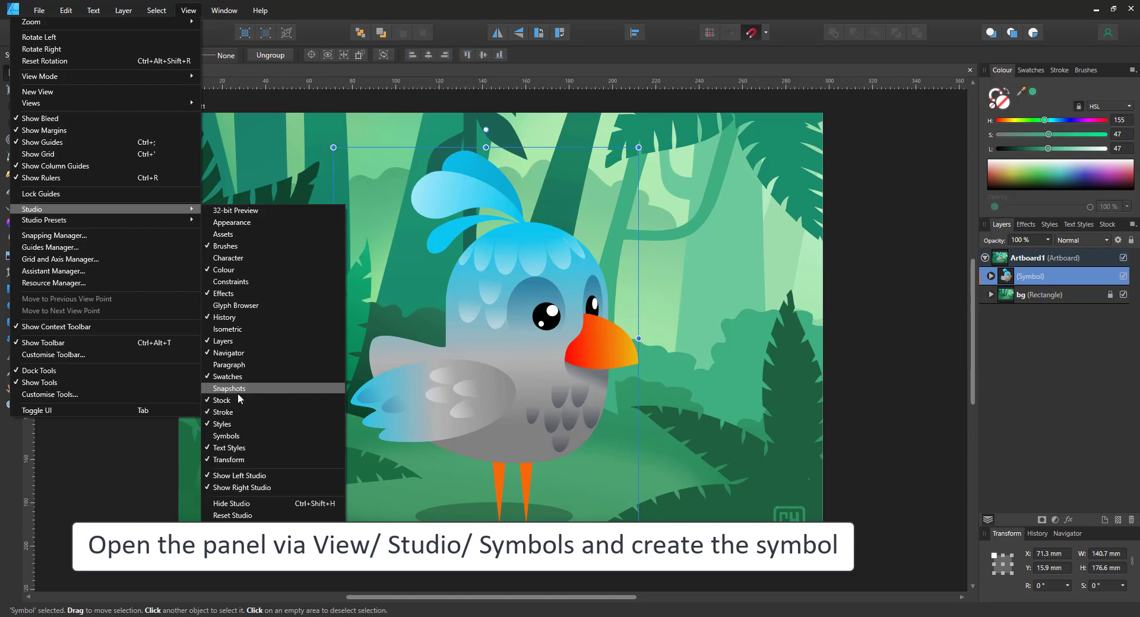
{"action": "left_click", "coordinate": [228, 437]}
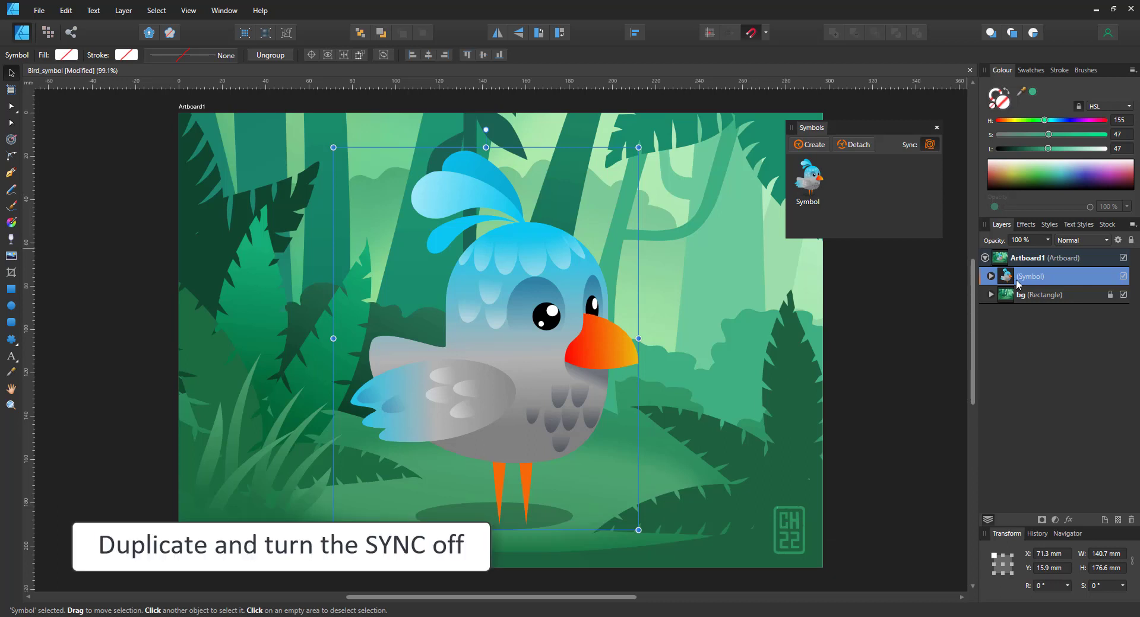
Step: Duplicate the bird symbol with Ctrl+J, turn Sync off, and select all 15 of the copy's parts
{"action": "key", "text": "ctrl+j"}
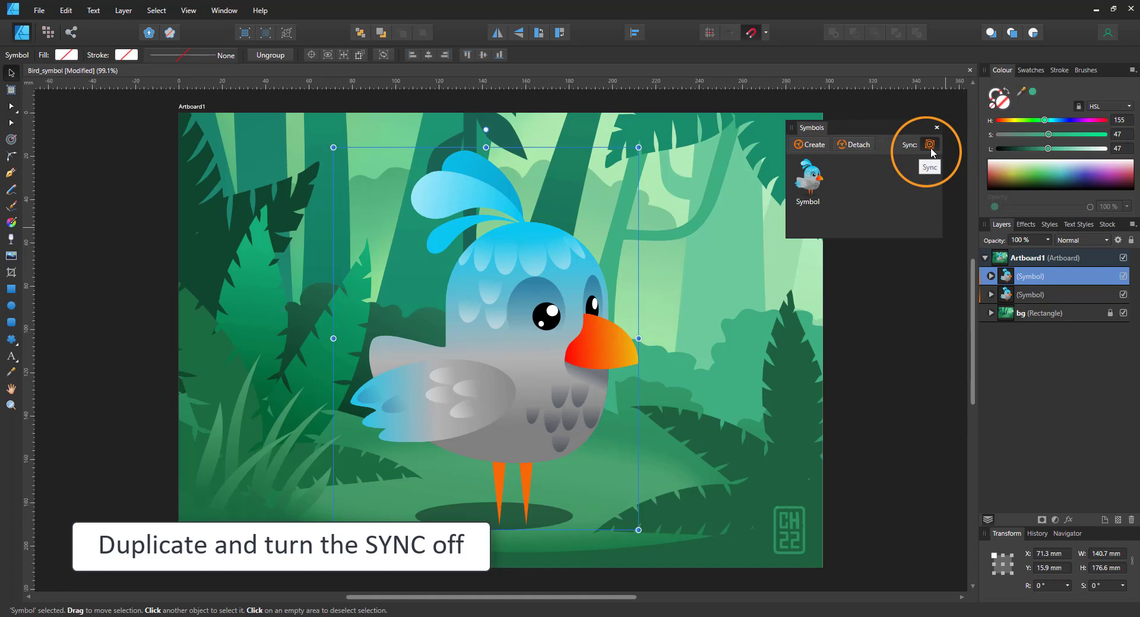
{"action": "left_click", "coordinate": [930, 146]}
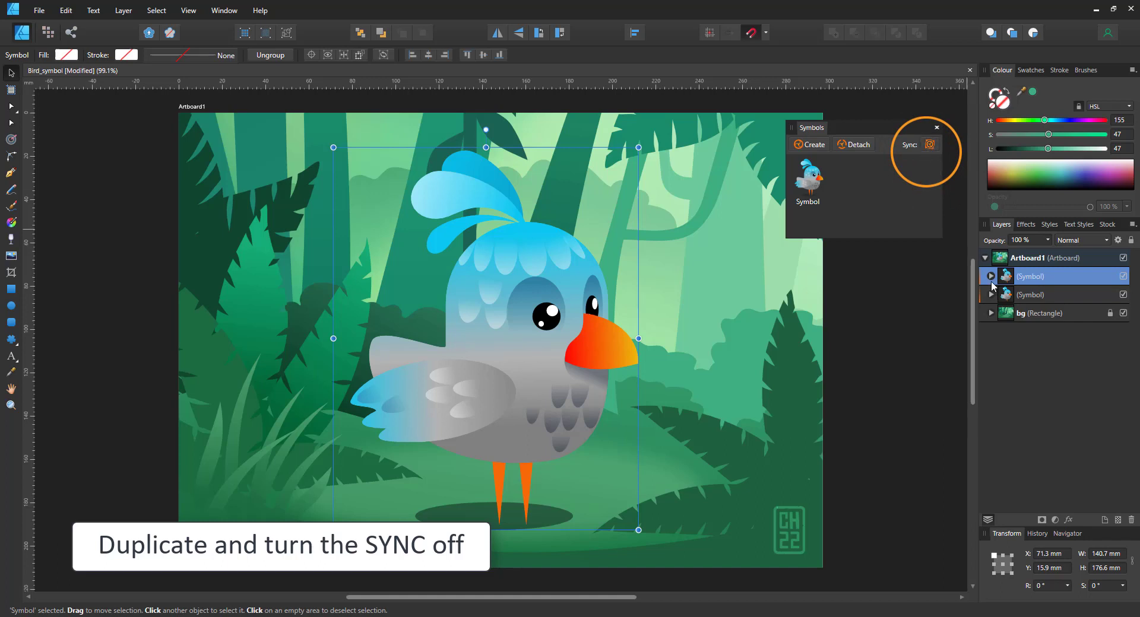
{"action": "left_click", "coordinate": [990, 277]}
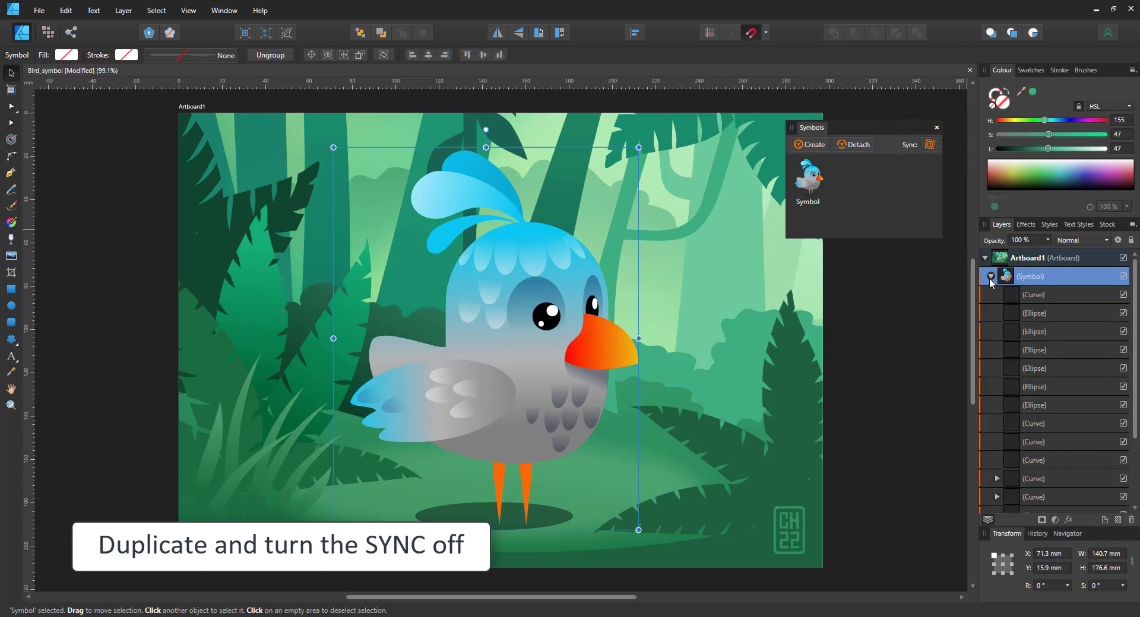
{"action": "left_click", "coordinate": [1028, 296]}
{"action": "scroll", "coordinate": [1036, 332], "scroll_direction": "down", "scroll_amount": 3}
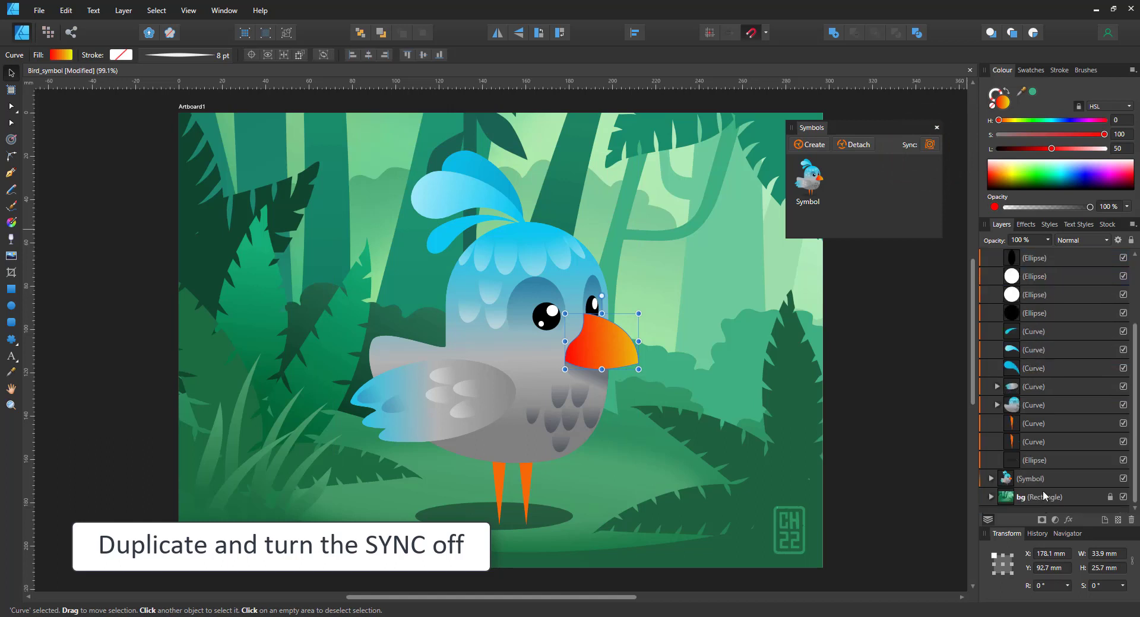
{"action": "left_click", "coordinate": [1046, 459], "text": "shift"}
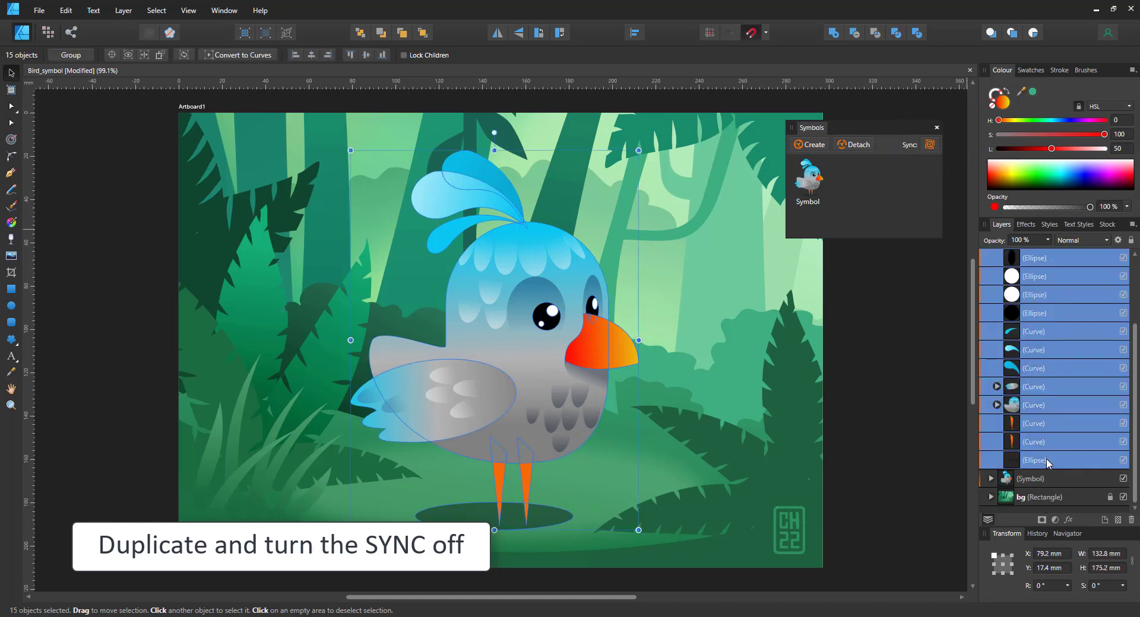
Step: Fill the copy's parts white with 5 pt outlines, and set the shadow ellipse's fill and stroke to None
{"action": "left_click", "coordinate": [1101, 151]}
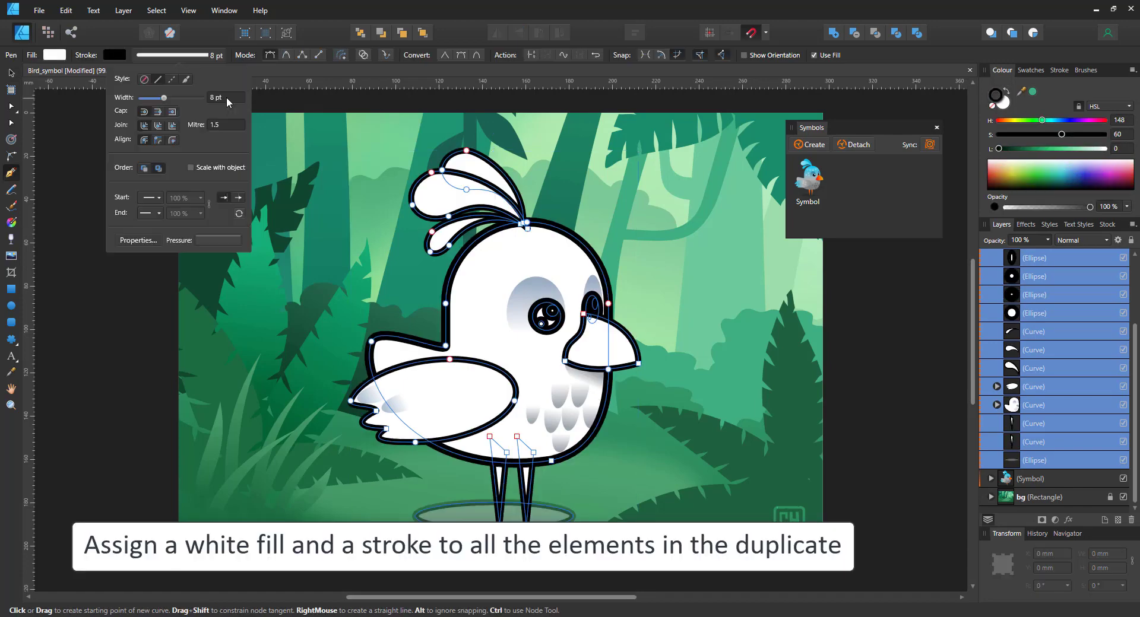
{"action": "type", "text": "4"}
{"action": "key", "text": "Return"}
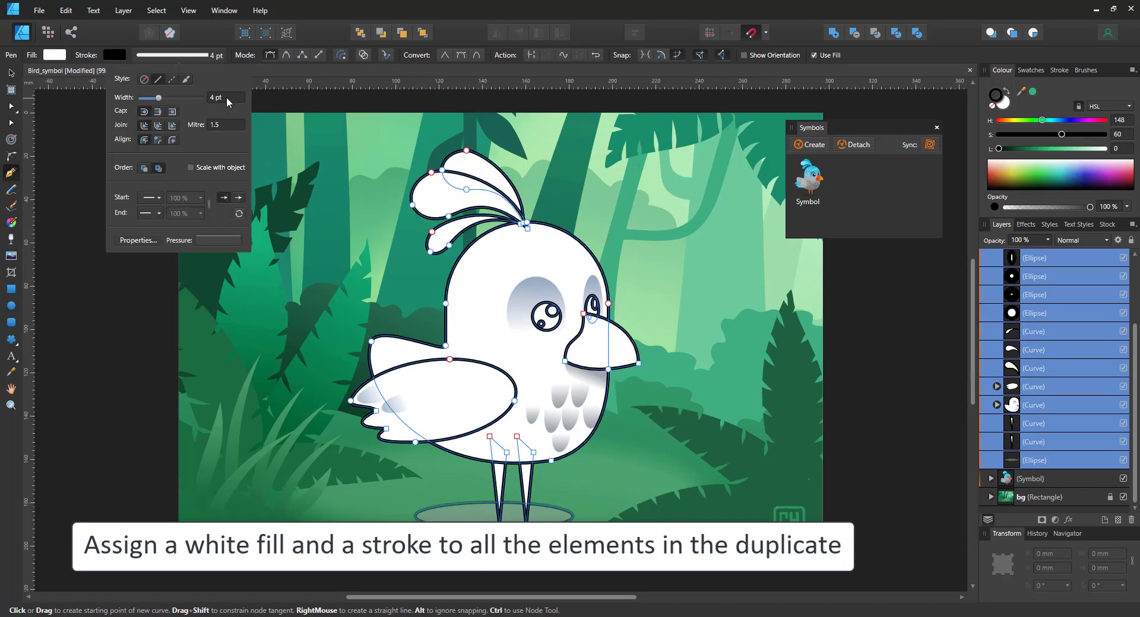
{"action": "key", "text": "Up"}
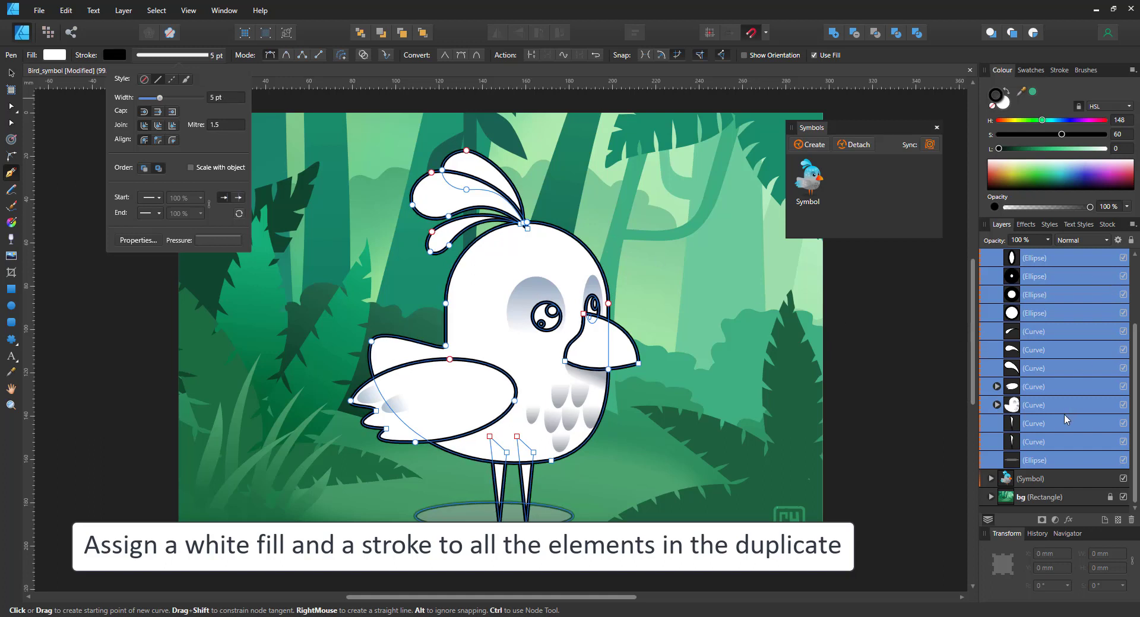
{"action": "left_click", "coordinate": [1040, 463]}
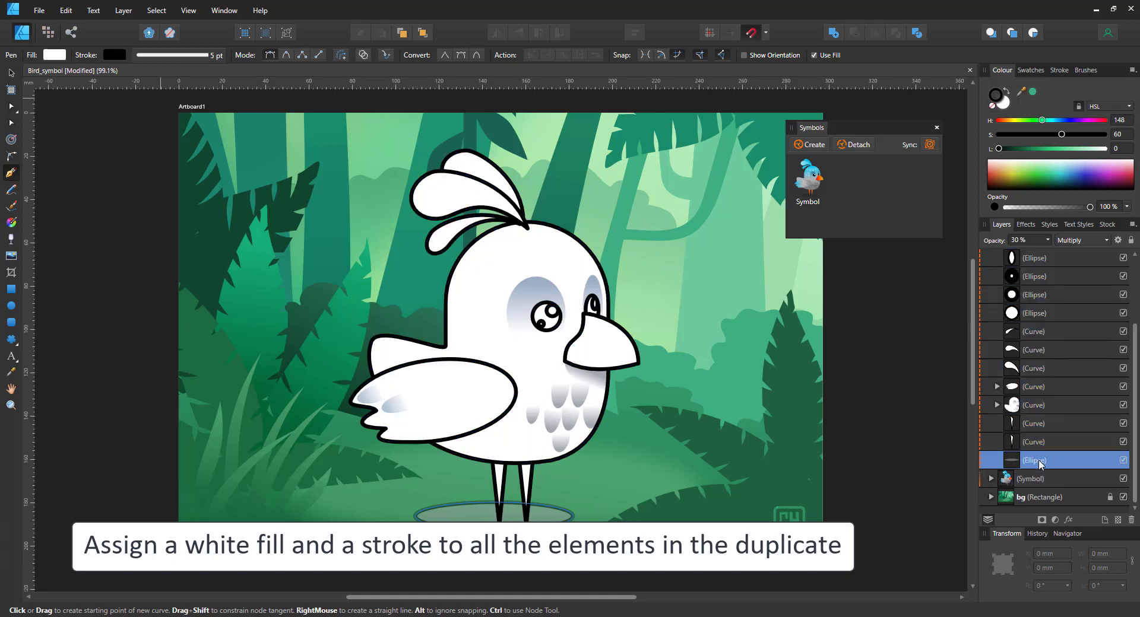
{"action": "left_click", "coordinate": [992, 107]}
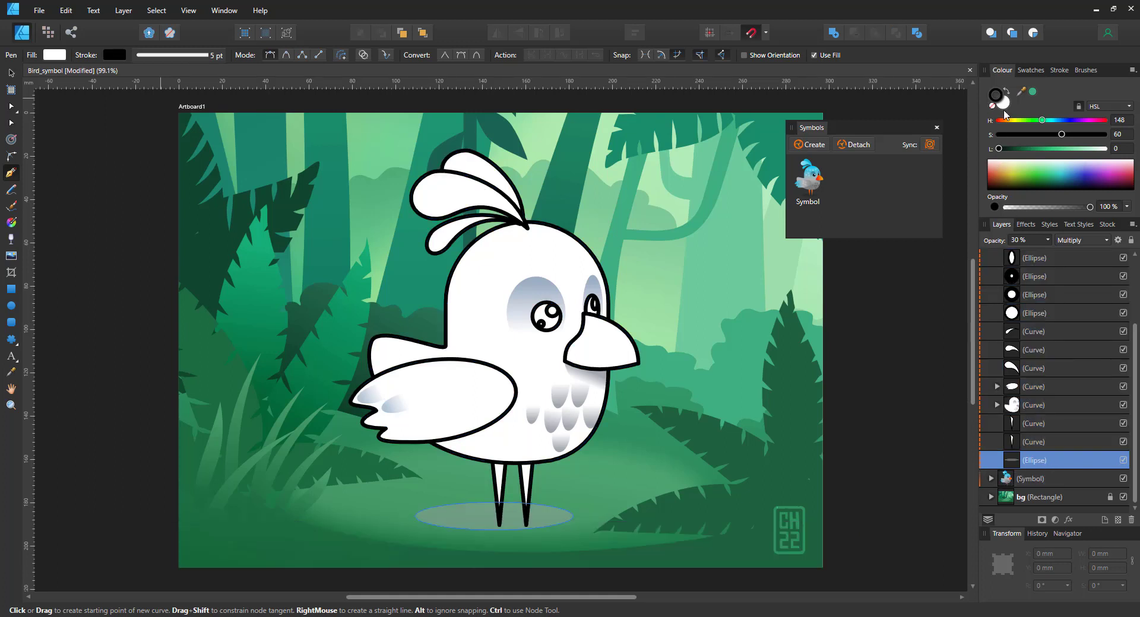
Step: Expand the body Curve group and set its feather ellipses' fill to None
{"action": "left_click", "coordinate": [998, 405]}
{"action": "left_click", "coordinate": [1042, 426]}
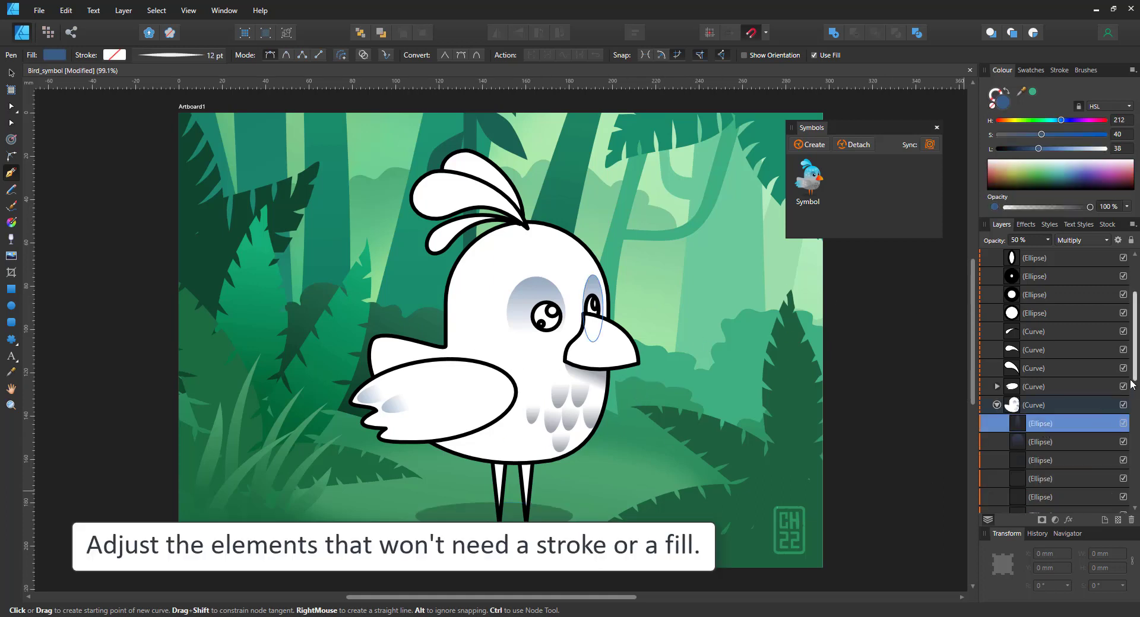
{"action": "scroll", "coordinate": [1127, 416], "scroll_direction": "down", "scroll_amount": 3}
{"action": "scroll", "coordinate": [1127, 415], "scroll_direction": "down", "scroll_amount": 5}
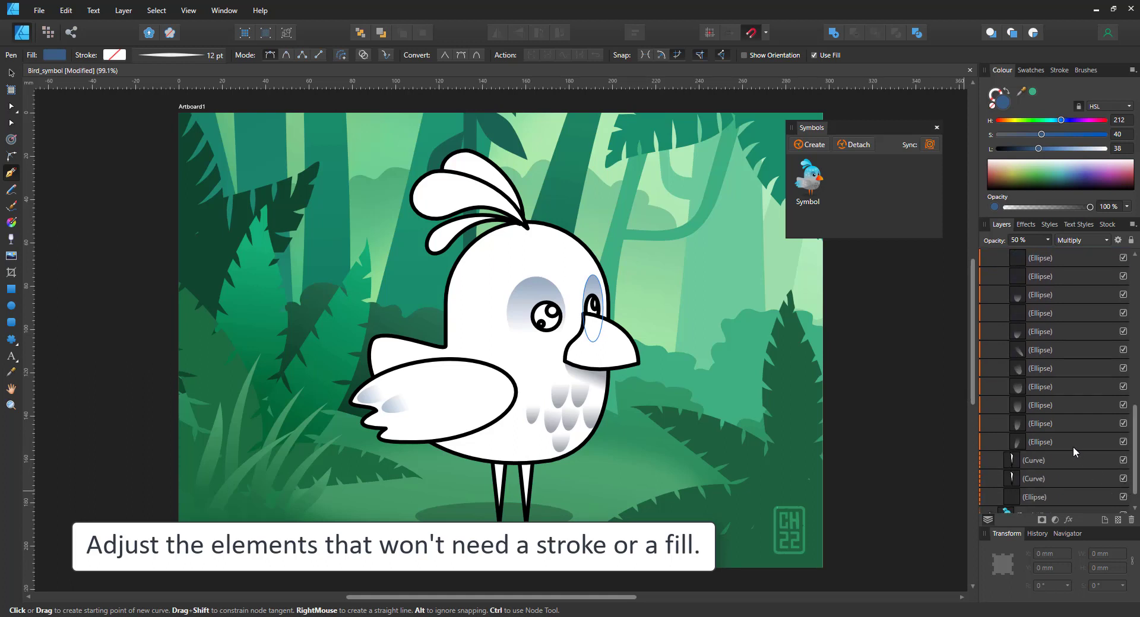
{"action": "left_click", "coordinate": [1070, 444], "text": "shift"}
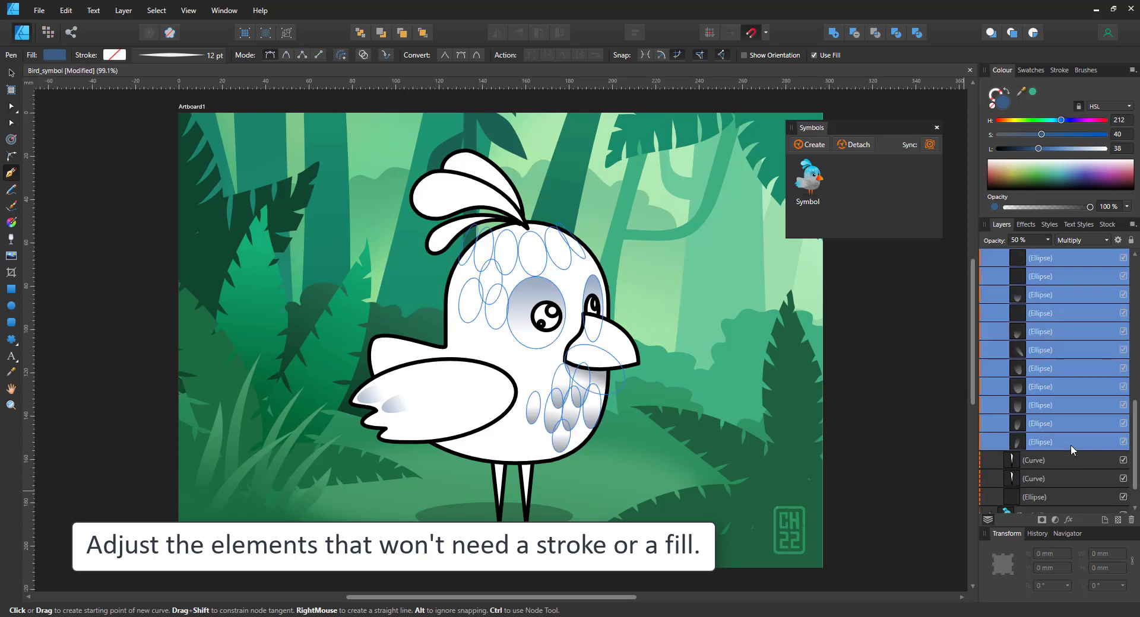
{"action": "left_click", "coordinate": [992, 108]}
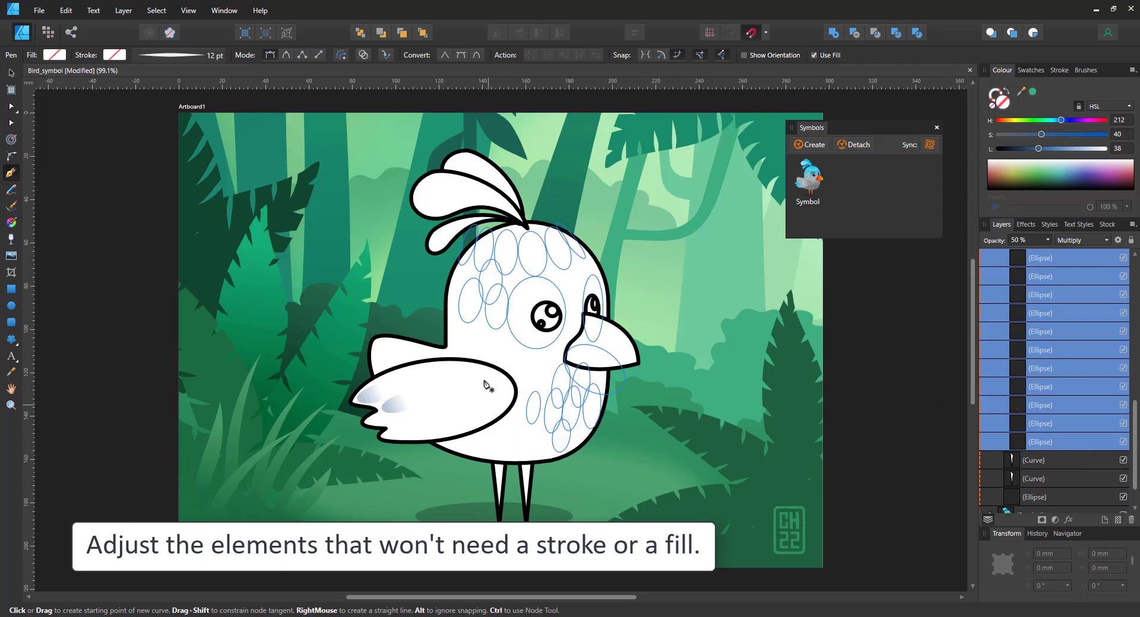
Step: Select the six wing feather ellipses and set their fill to None
{"action": "key", "text": "v"}
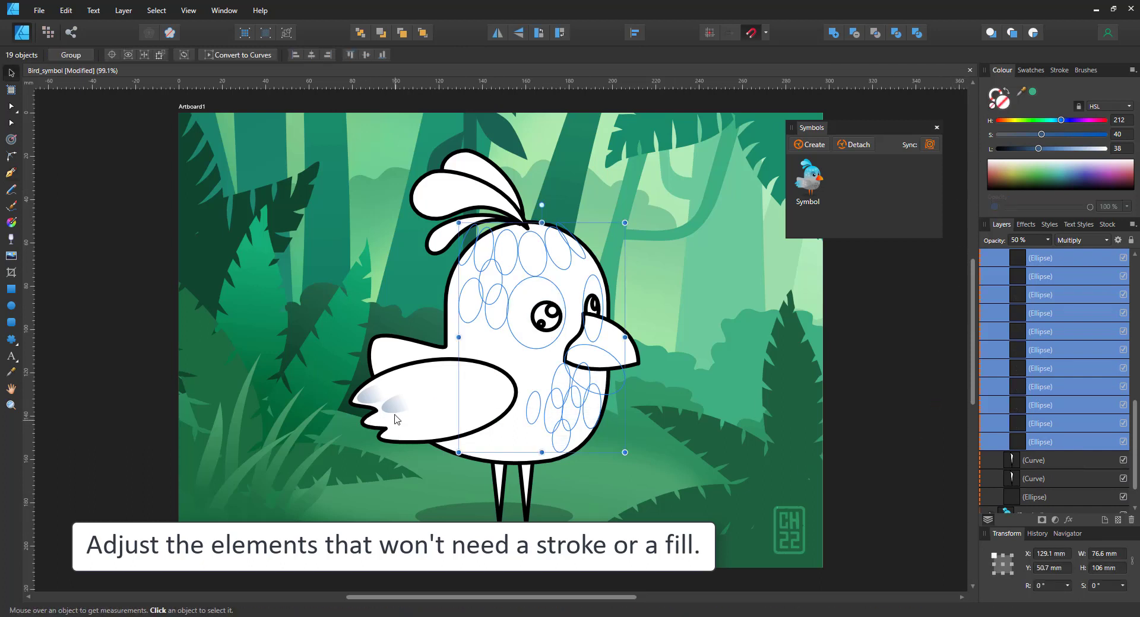
{"action": "left_click", "coordinate": [384, 408]}
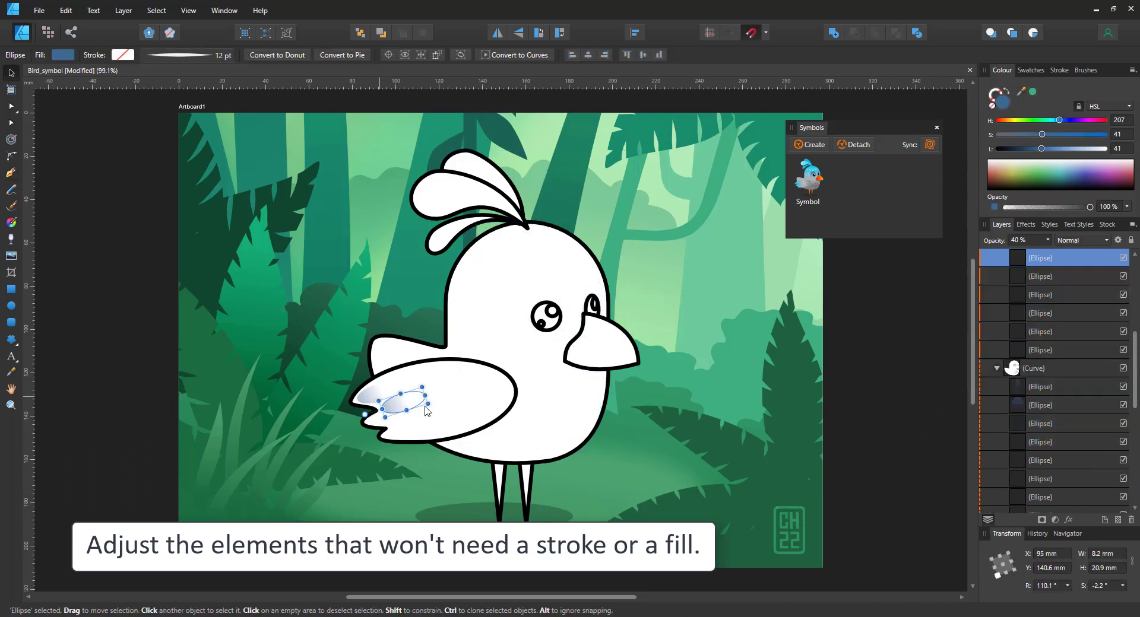
{"action": "left_click", "coordinate": [1053, 350]}
{"action": "scroll", "coordinate": [1076, 347], "scroll_direction": "up", "scroll_amount": 2}
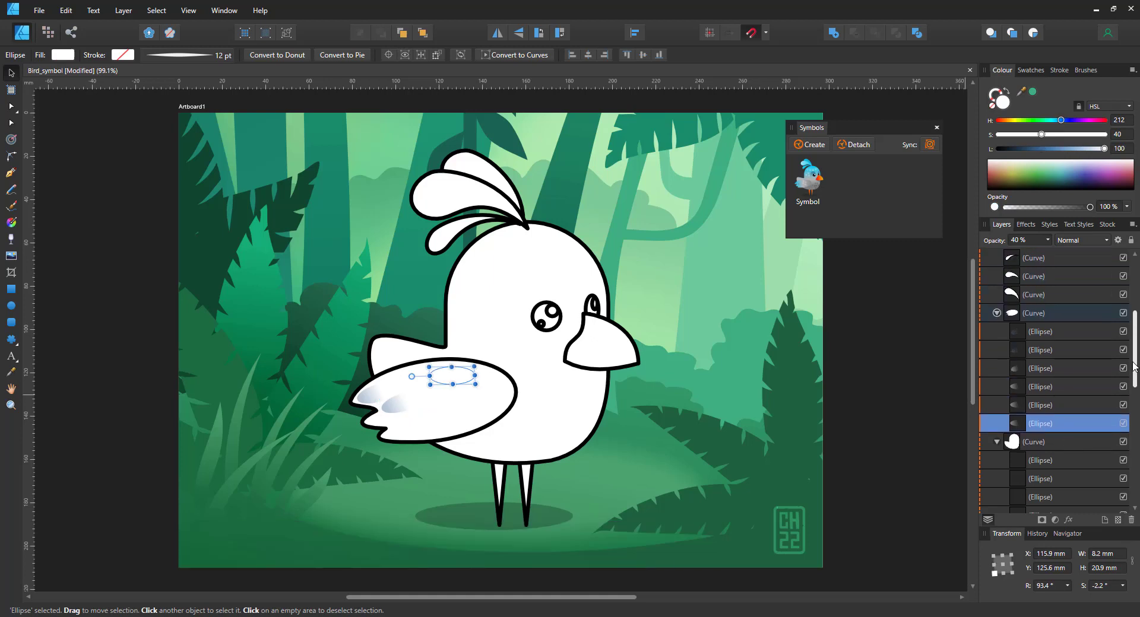
{"action": "left_click", "coordinate": [1051, 331], "text": "shift"}
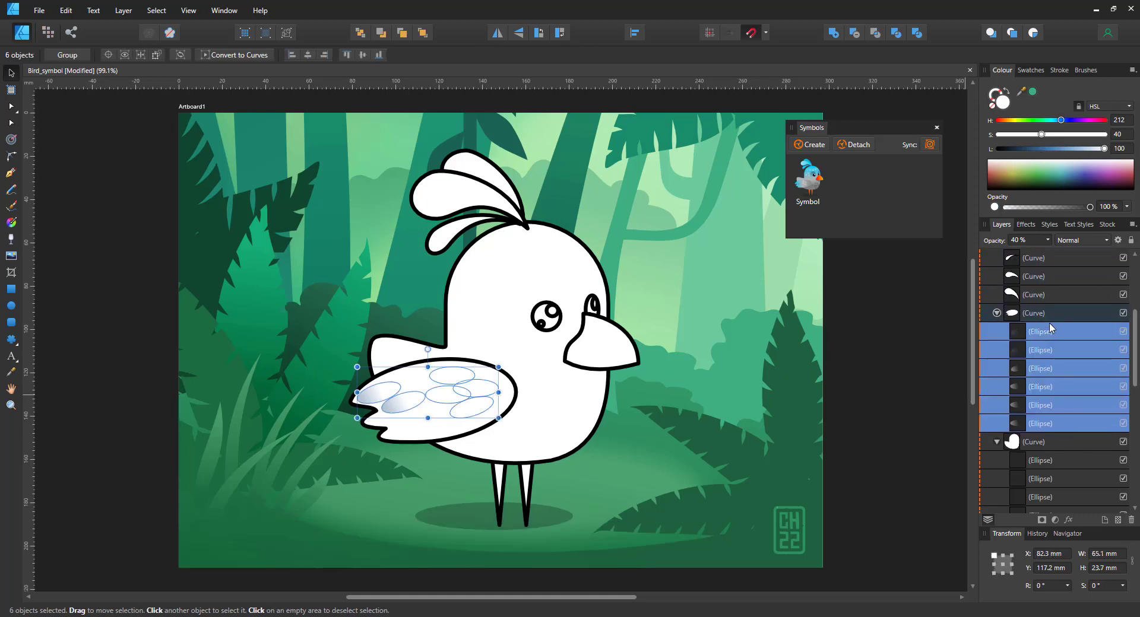
{"action": "left_click", "coordinate": [995, 109]}
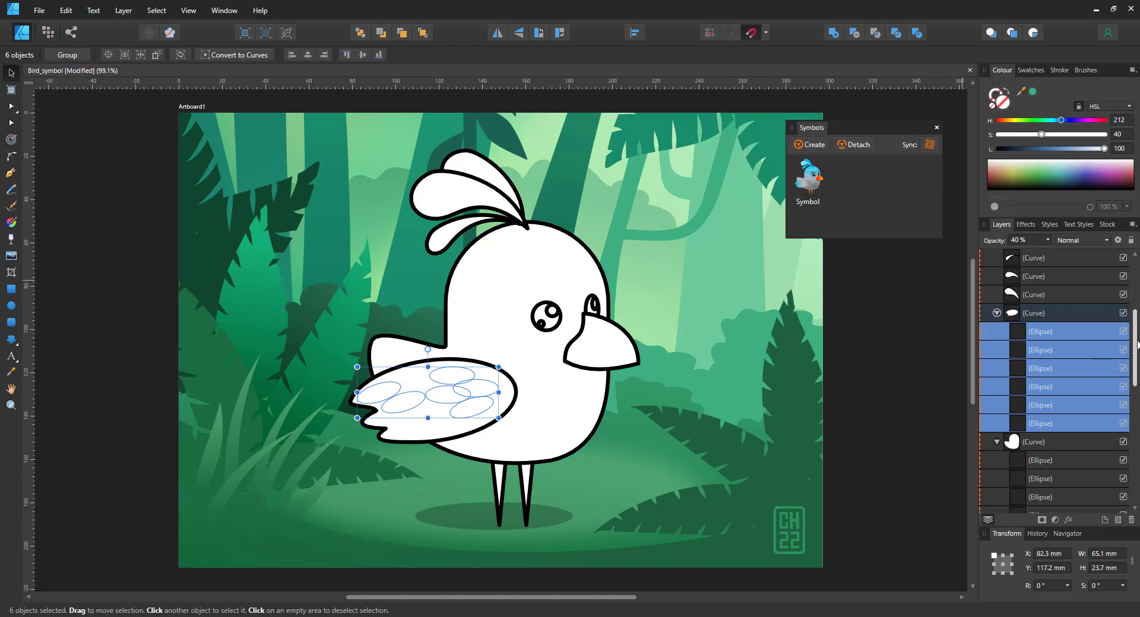
{"action": "scroll", "coordinate": [1136, 345], "scroll_direction": "up", "scroll_amount": 5}
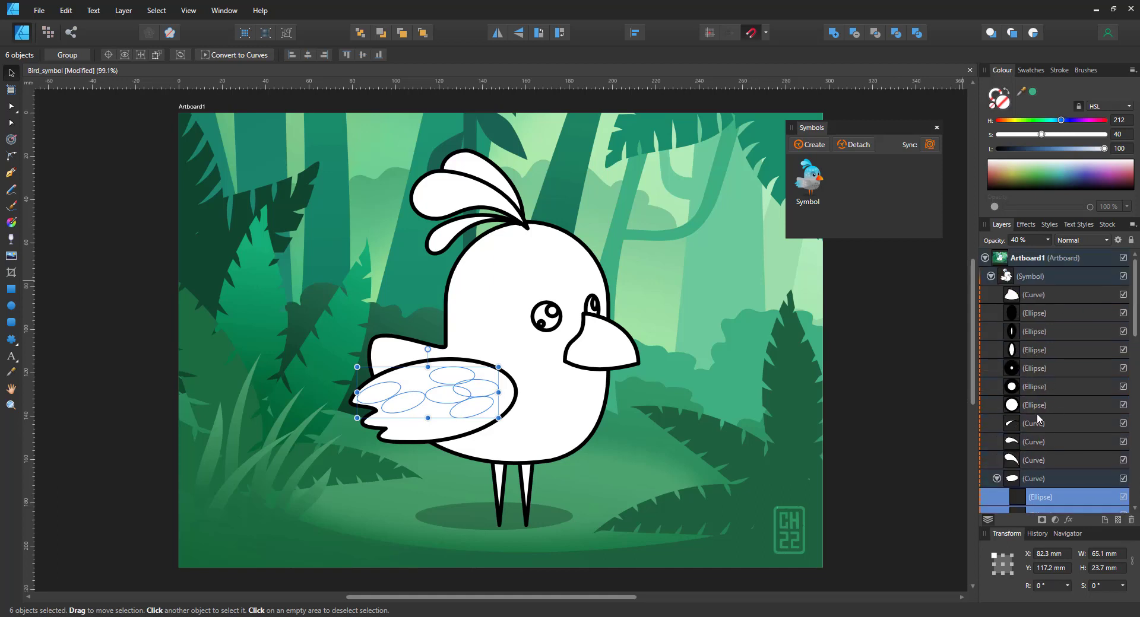
Step: Select all six eye ellipses, reset their colours, and darken their fill to black
{"action": "left_click", "coordinate": [1035, 407]}
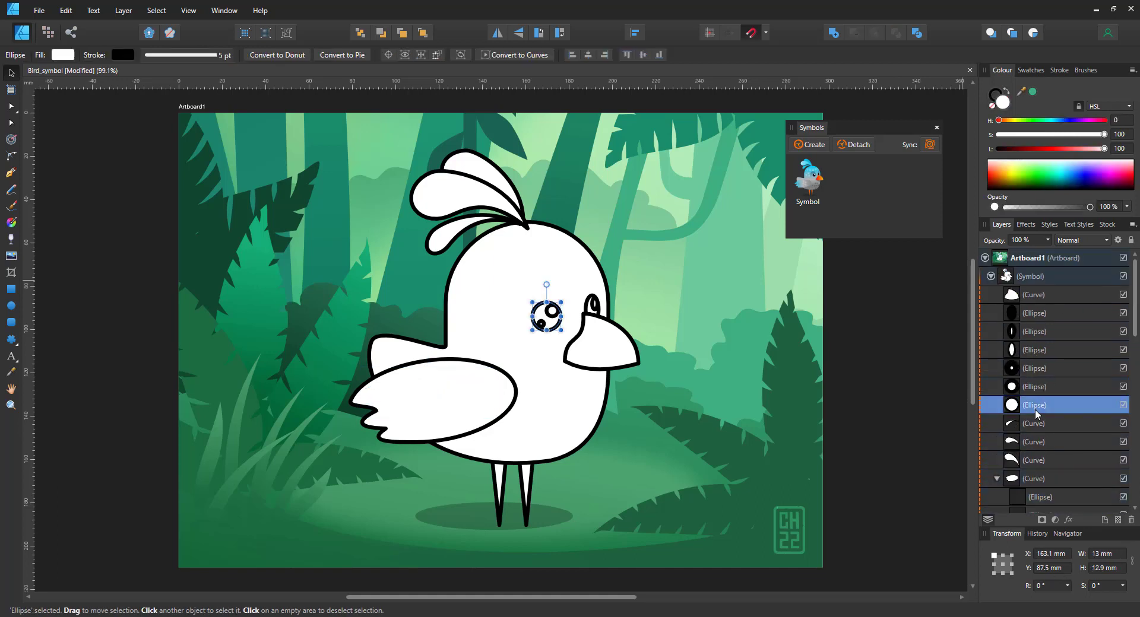
{"action": "left_click", "coordinate": [1038, 317], "text": "shift"}
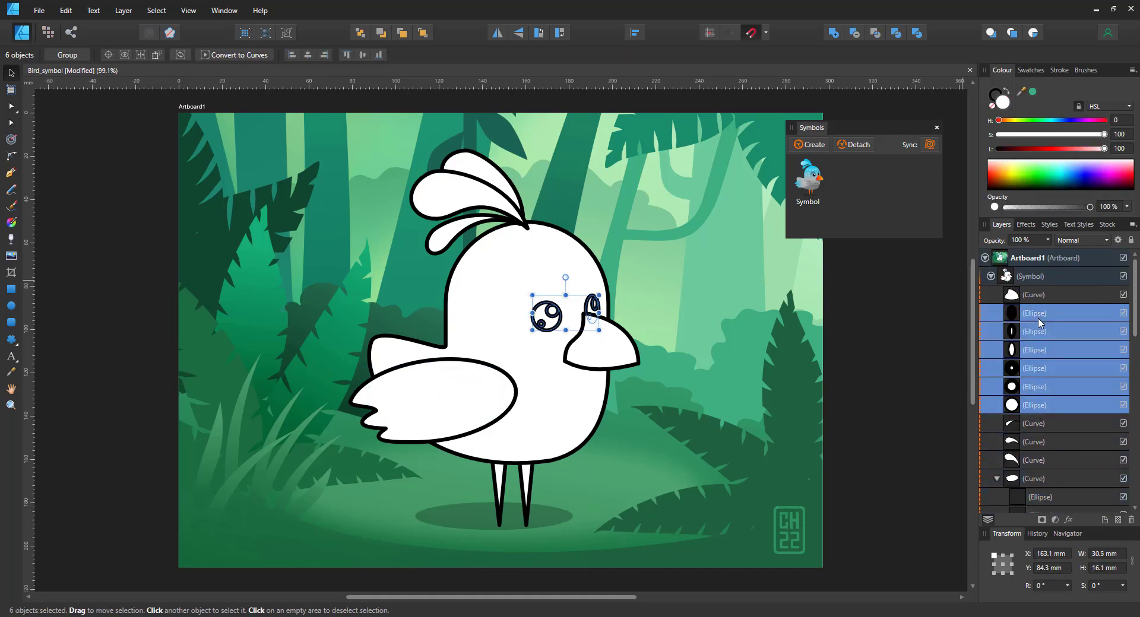
{"action": "left_click", "coordinate": [1007, 92]}
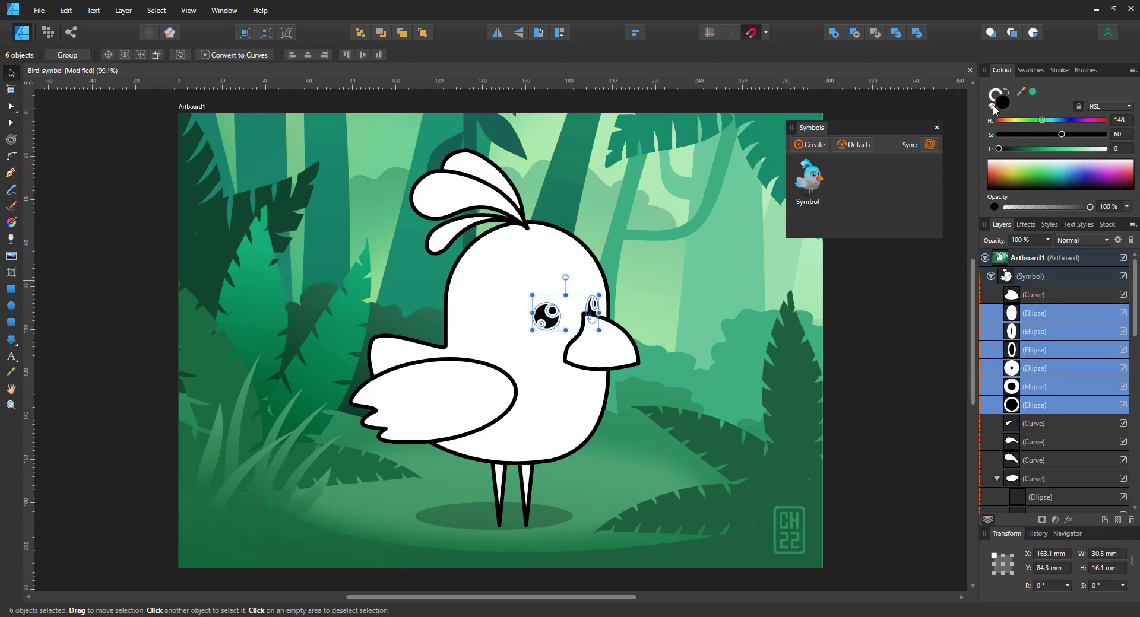
{"action": "left_click", "coordinate": [993, 106]}
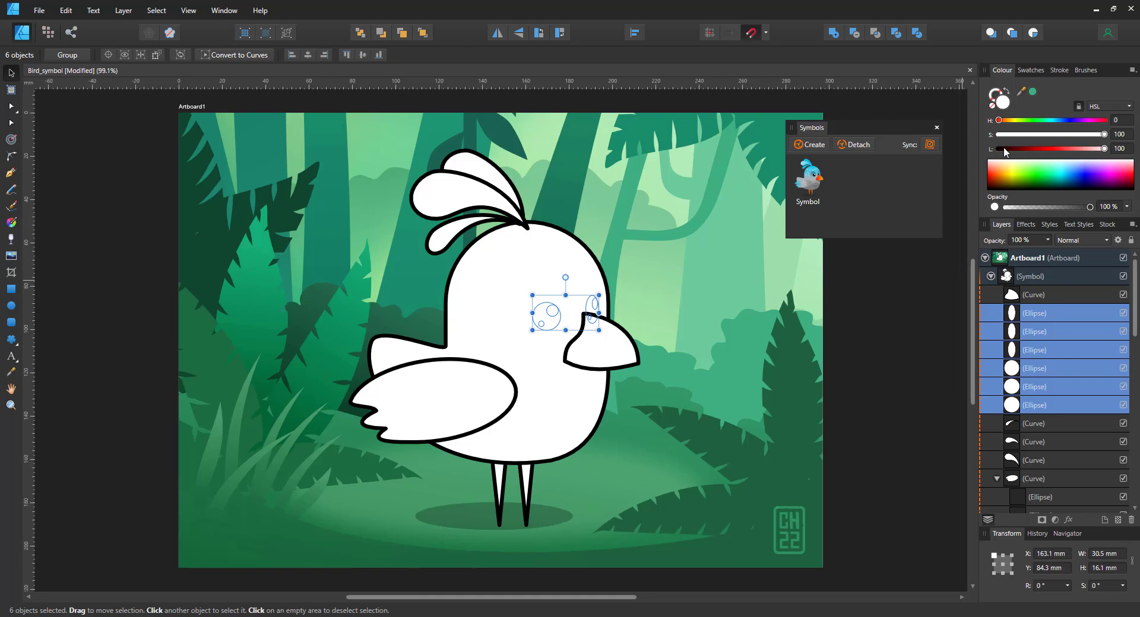
{"action": "left_click_drag", "start_coordinate": [1003, 149], "coordinate": [963, 160]}
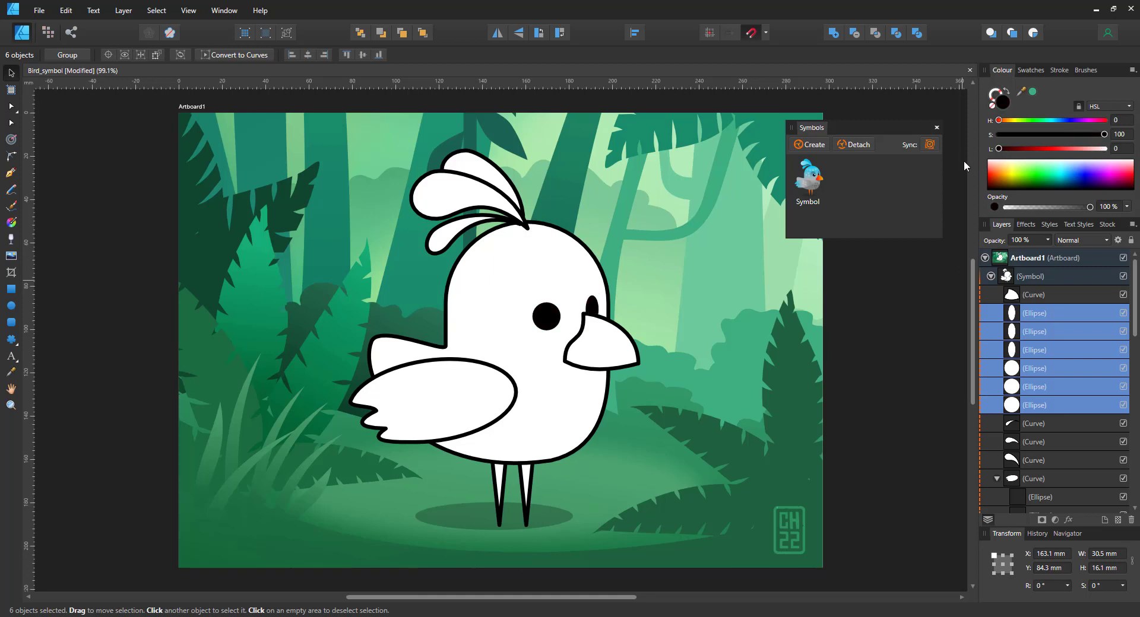
Step: Make the eye's highlight ellipses white, then clear the selection
{"action": "left_click", "coordinate": [1030, 320]}
{"action": "left_click", "coordinate": [1032, 332], "text": "shift"}
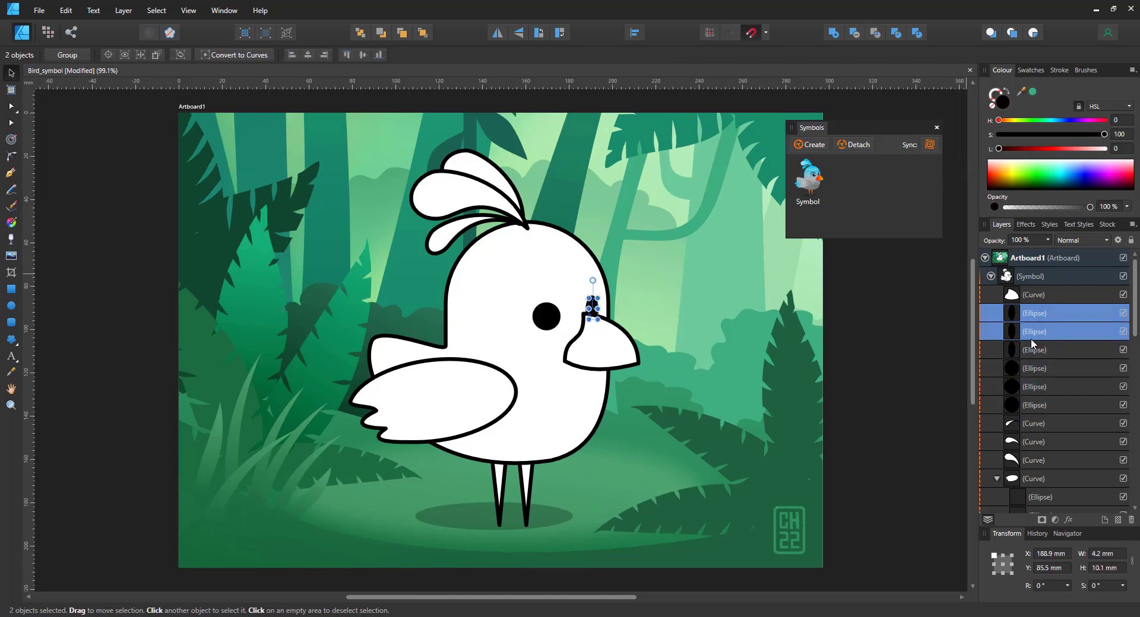
{"action": "left_click", "coordinate": [1103, 150]}
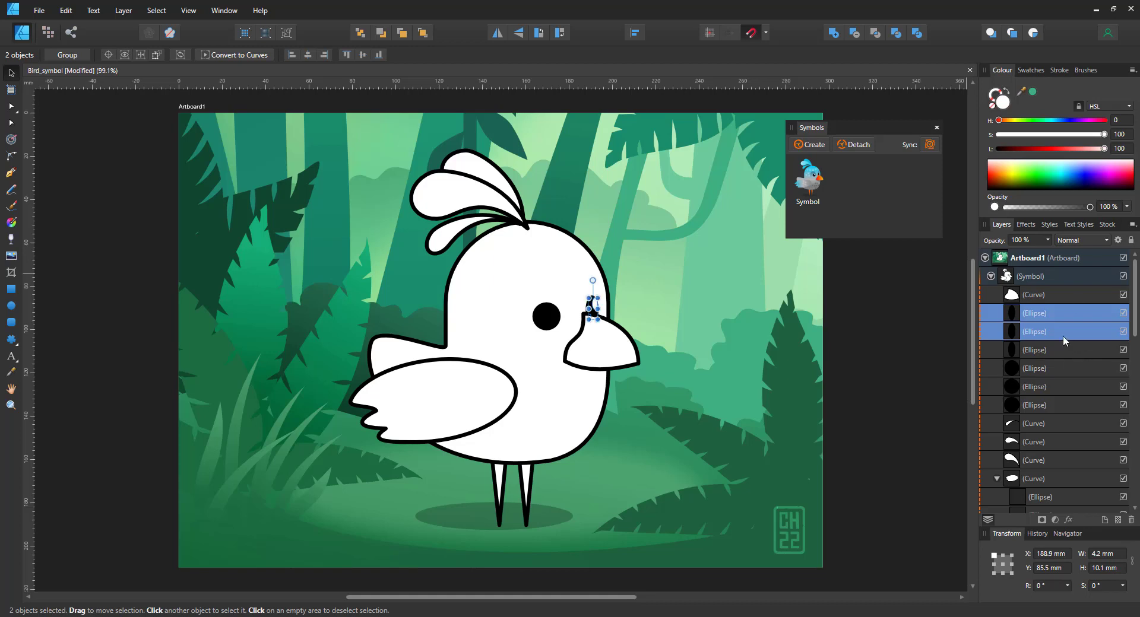
{"action": "left_click", "coordinate": [1041, 355]}
{"action": "left_click", "coordinate": [1043, 371]}
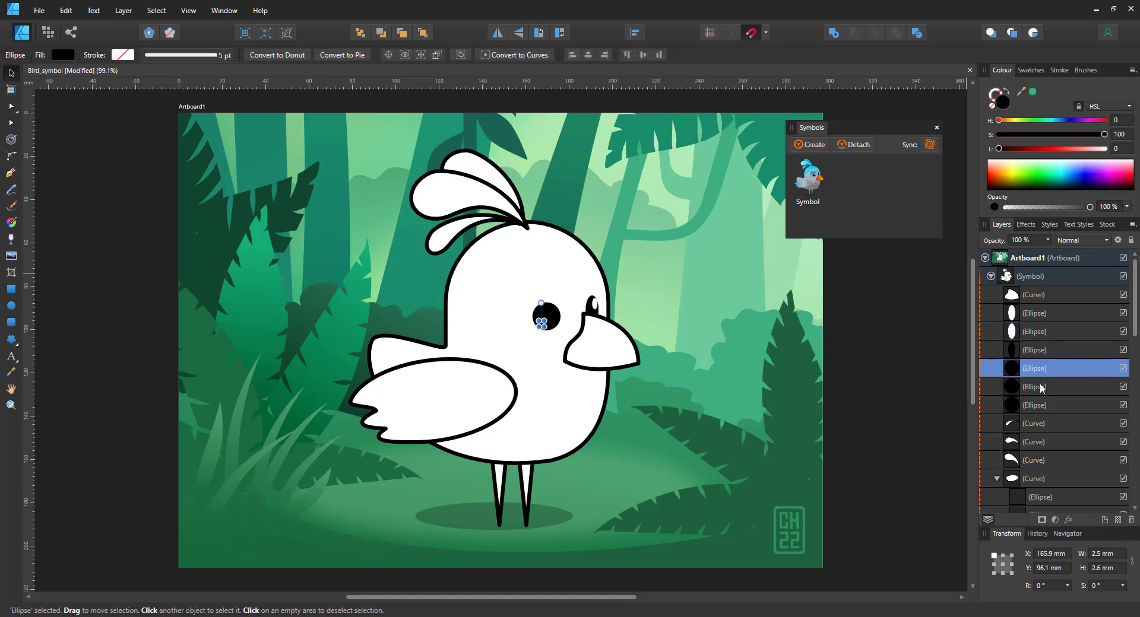
{"action": "left_click", "coordinate": [1042, 389], "text": "shift"}
{"action": "left_click", "coordinate": [1102, 148]}
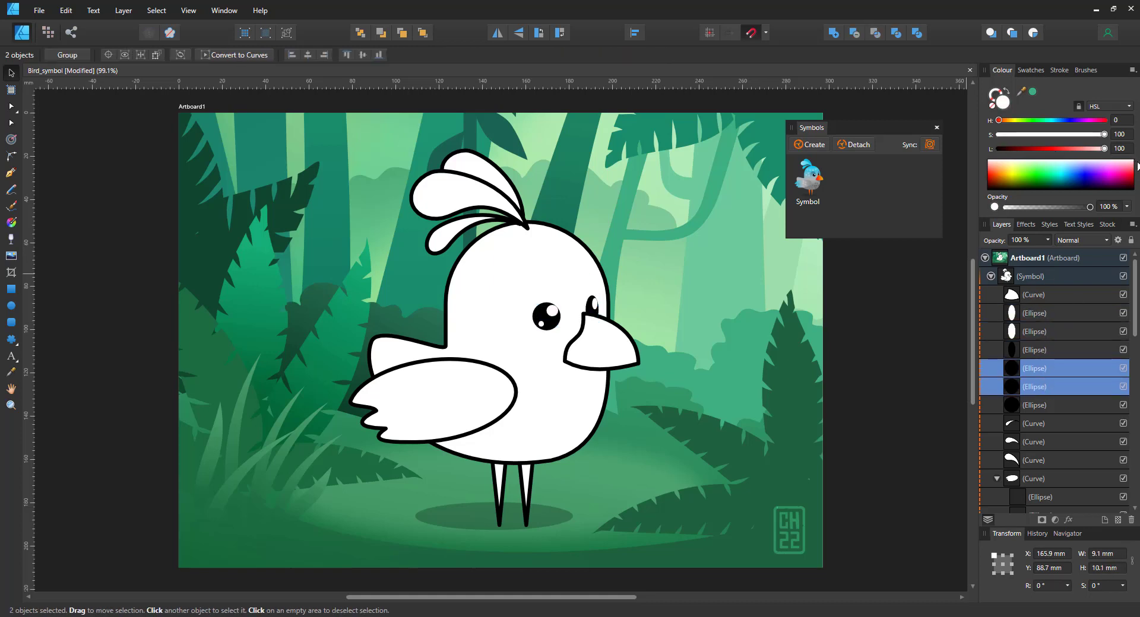
{"action": "left_click", "coordinate": [946, 464]}
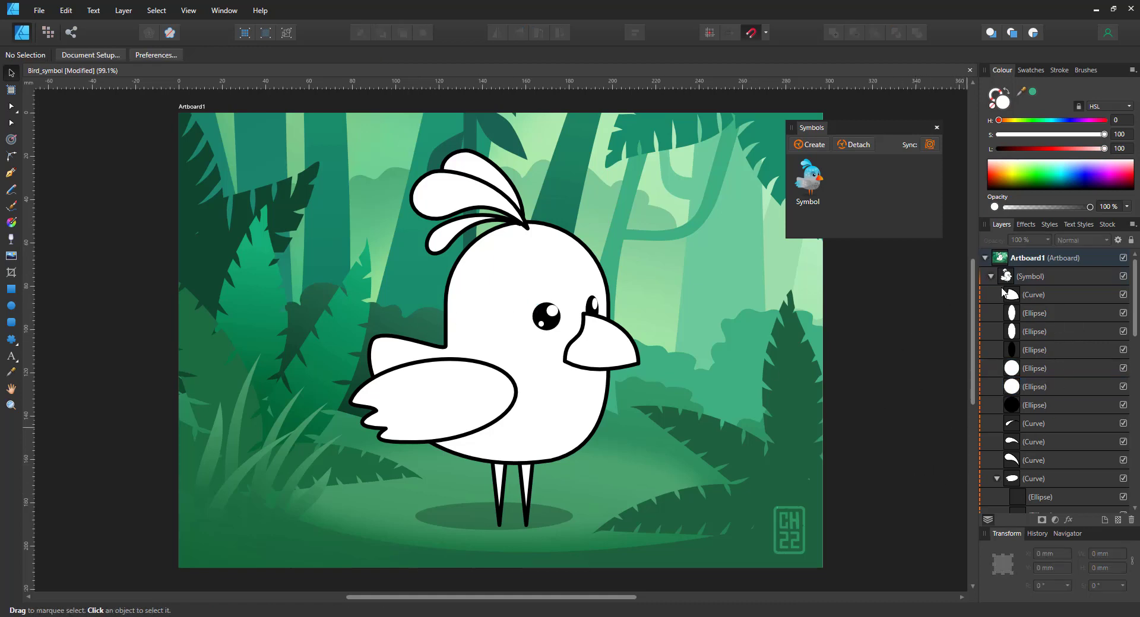
Step: Select the beak inside the symbol, remove its fill, then restore it to white
{"action": "left_click", "coordinate": [592, 374]}
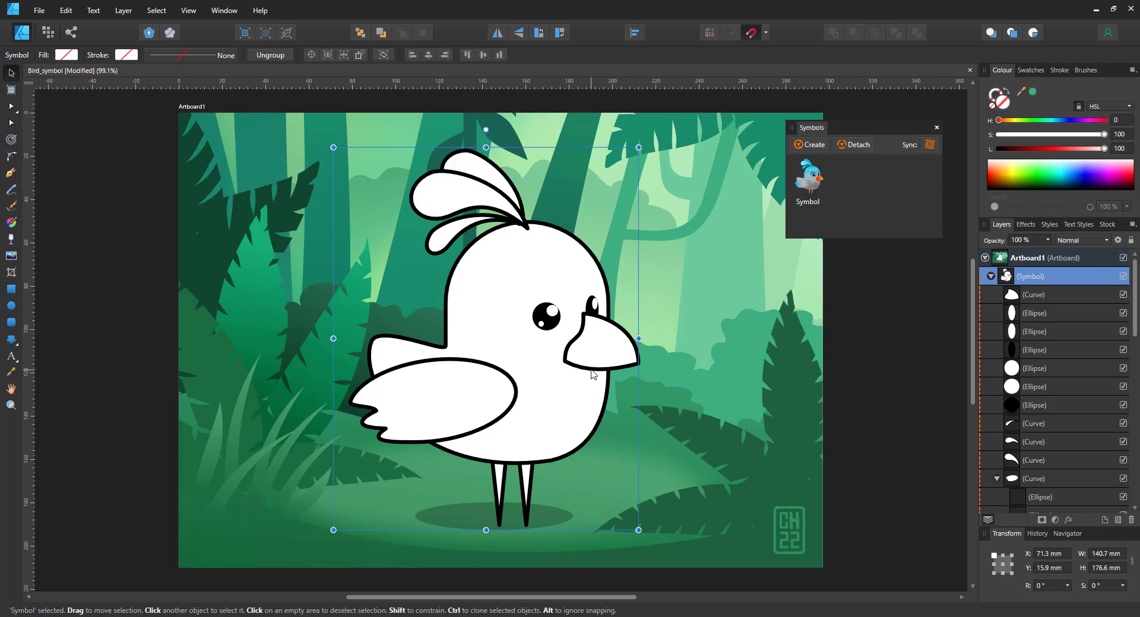
{"action": "double_click", "coordinate": [626, 364]}
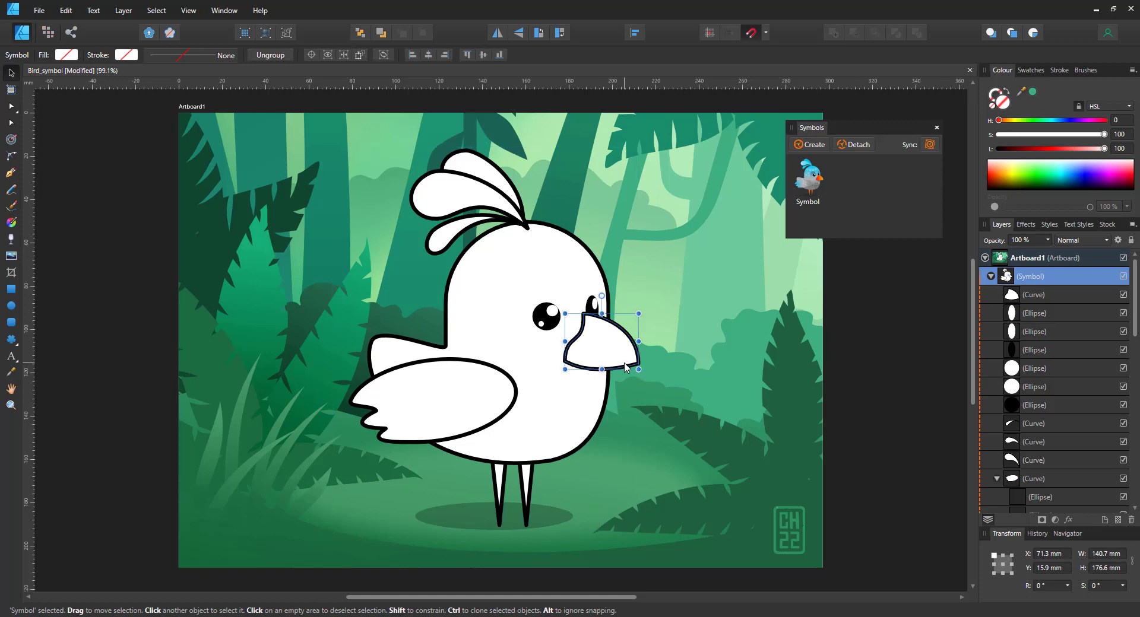
{"action": "left_click", "coordinate": [992, 108]}
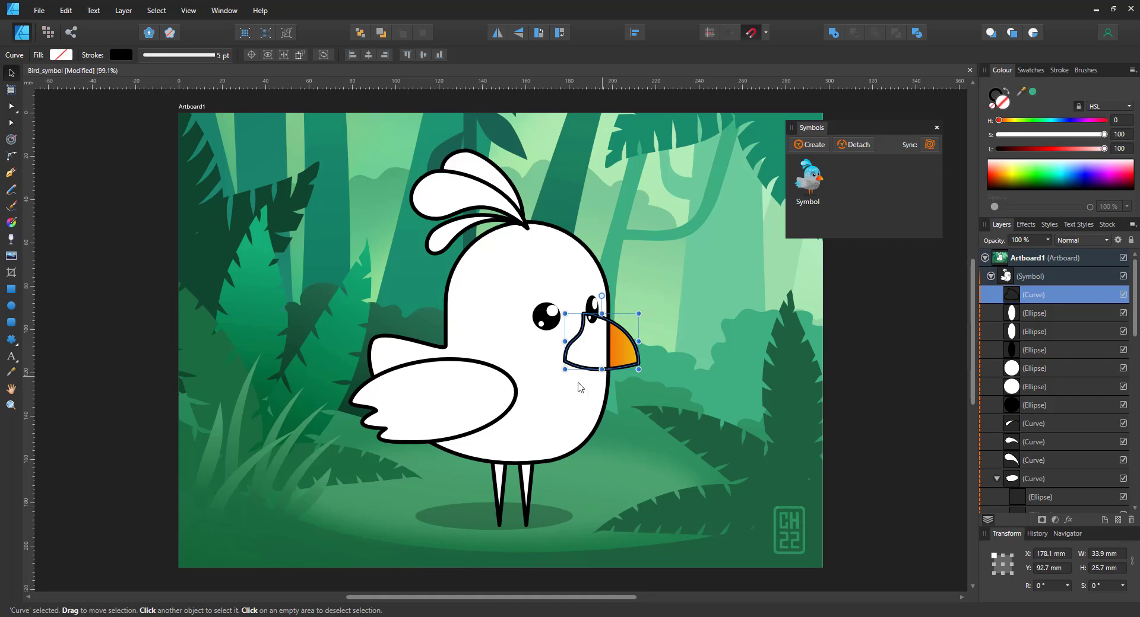
{"action": "left_click", "coordinate": [1104, 148]}
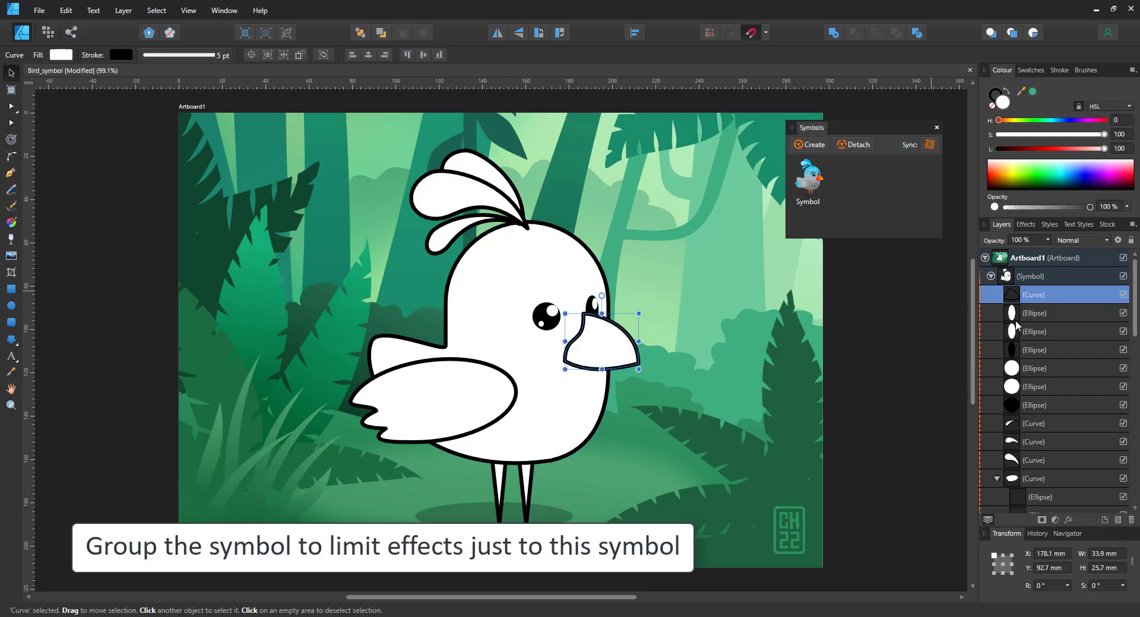
Step: Collapse and select the top bird symbol, toggle its Sync setting, and check its blend modes
{"action": "left_click", "coordinate": [991, 276]}
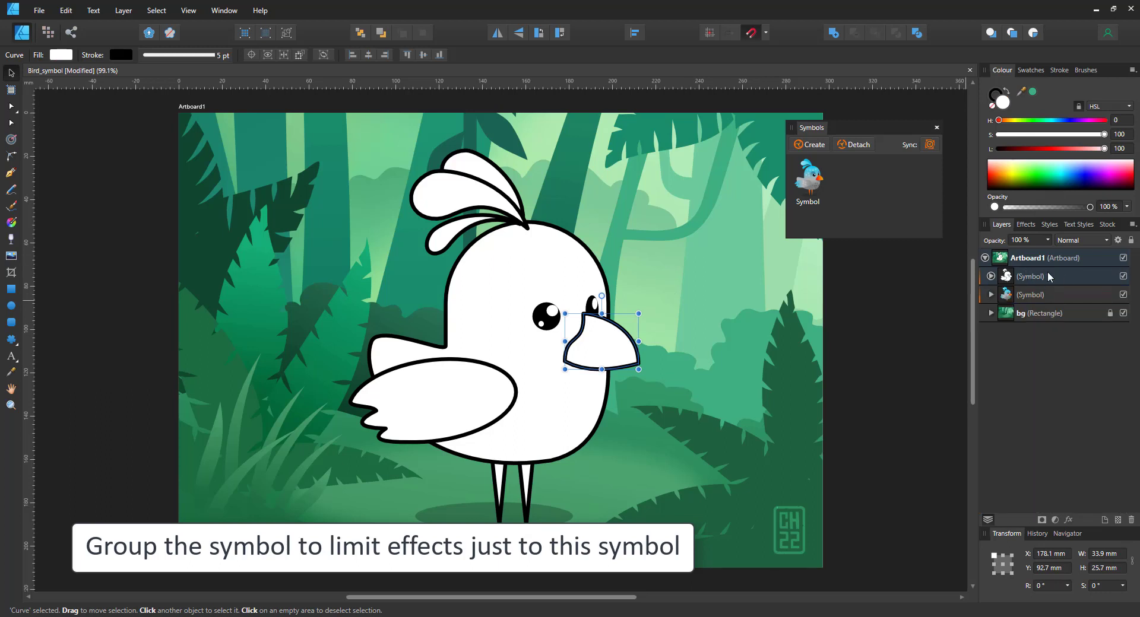
{"action": "left_click", "coordinate": [1063, 276]}
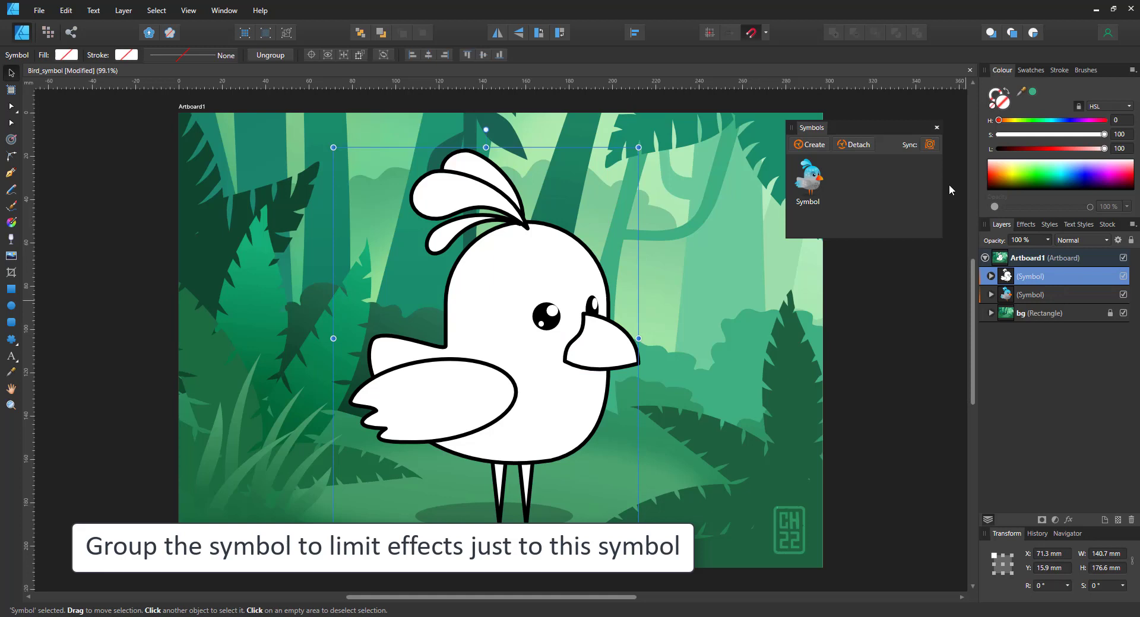
{"action": "left_click", "coordinate": [930, 144]}
{"action": "left_click", "coordinate": [1098, 241]}
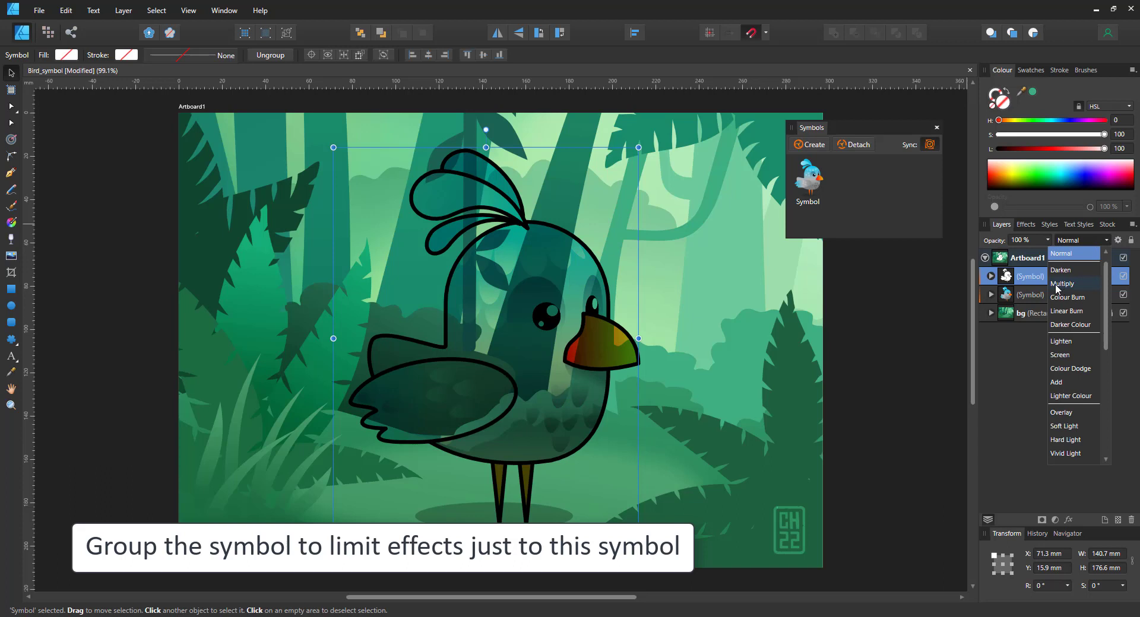
{"action": "left_click", "coordinate": [941, 291]}
Step: Group the top bird symbol with Ctrl+G and set the group's blend mode to Multiply
{"action": "left_click", "coordinate": [1020, 278]}
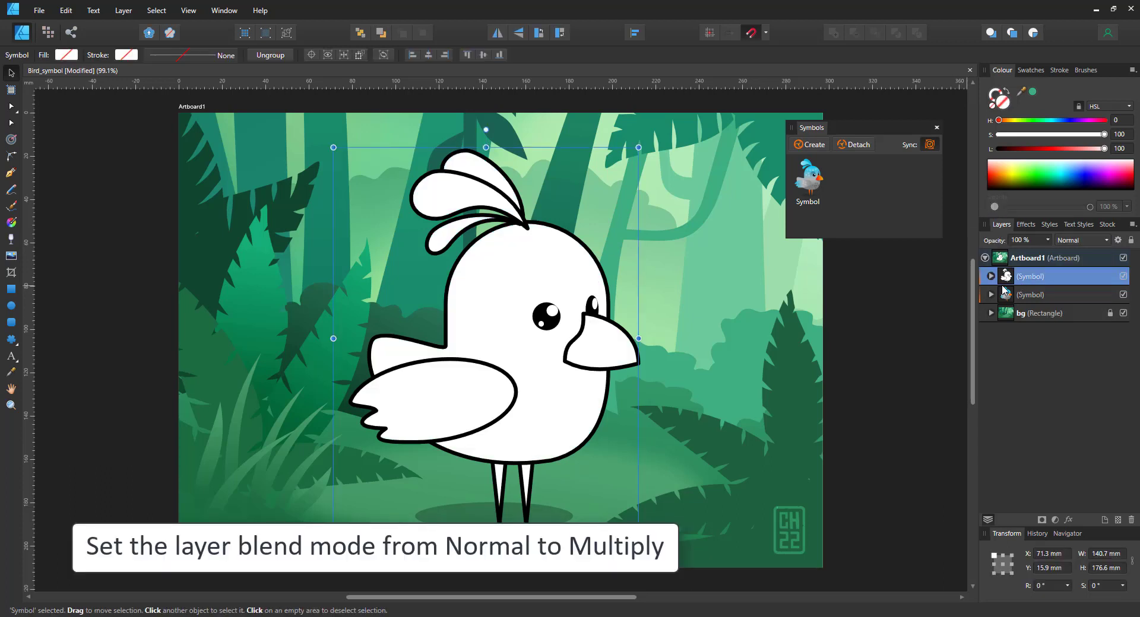
{"action": "key", "text": "ctrl+g"}
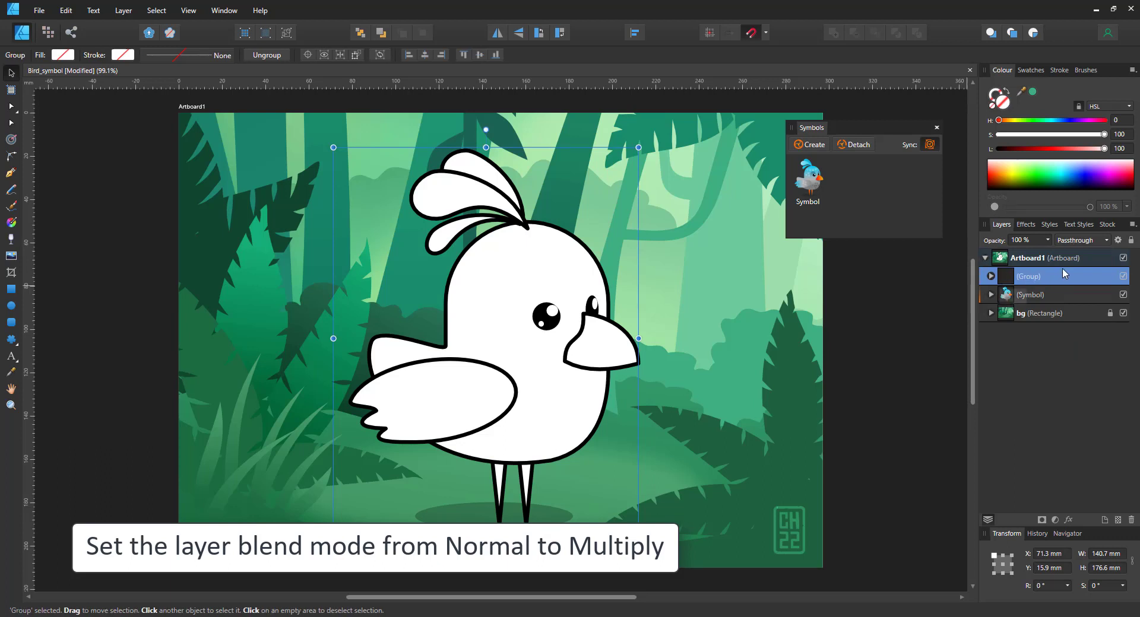
{"action": "left_click", "coordinate": [1077, 241]}
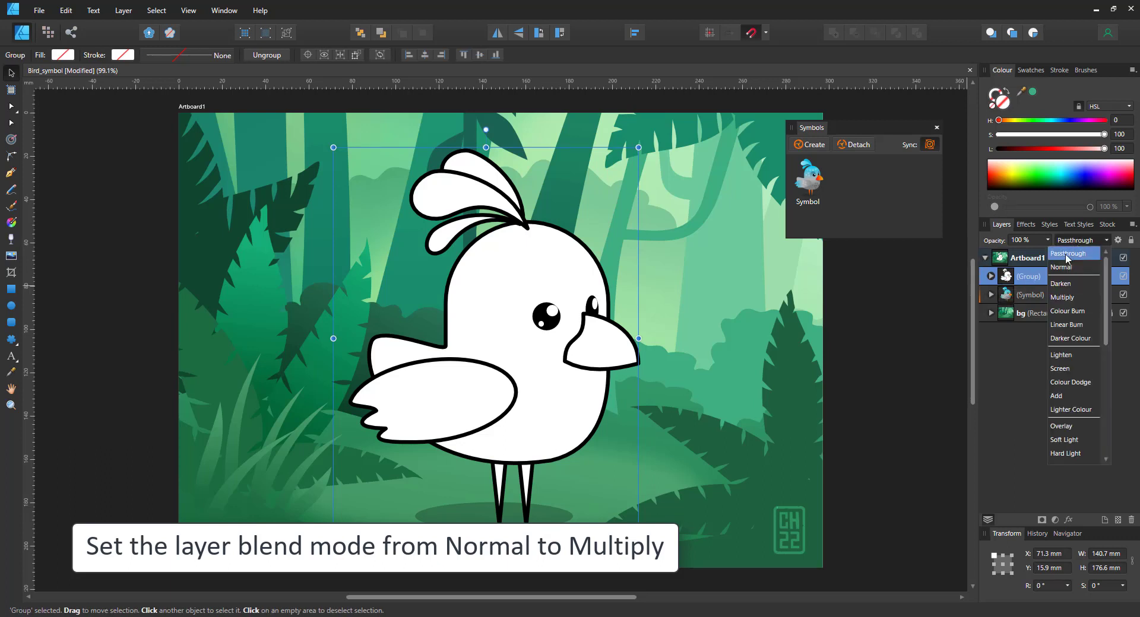
{"action": "left_click", "coordinate": [1063, 298]}
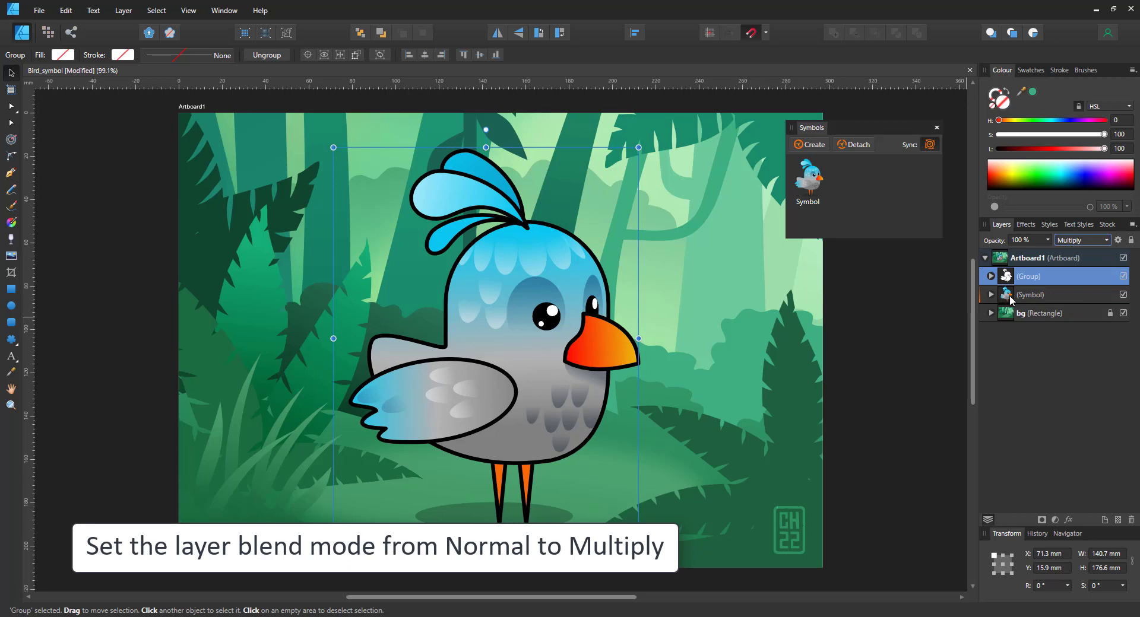
{"action": "left_click", "coordinate": [990, 277]}
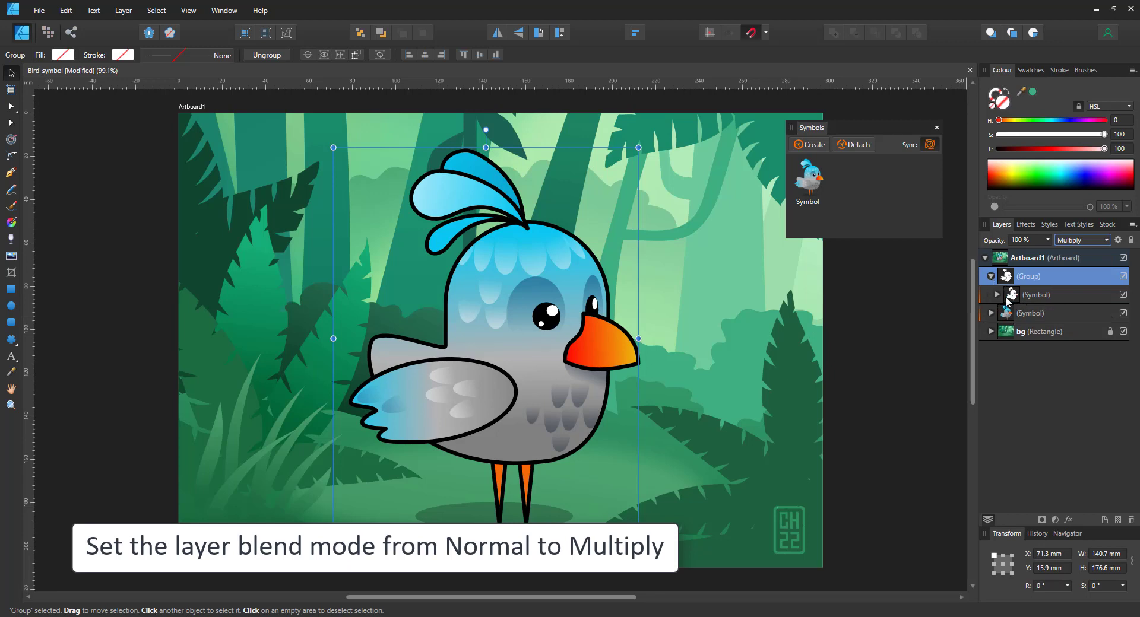
{"action": "left_click", "coordinate": [998, 295]}
Step: Node-edit the beak: bulge its upper edge, stretch the tip right, curl the lower edge into a hook
{"action": "left_click", "coordinate": [1036, 315]}
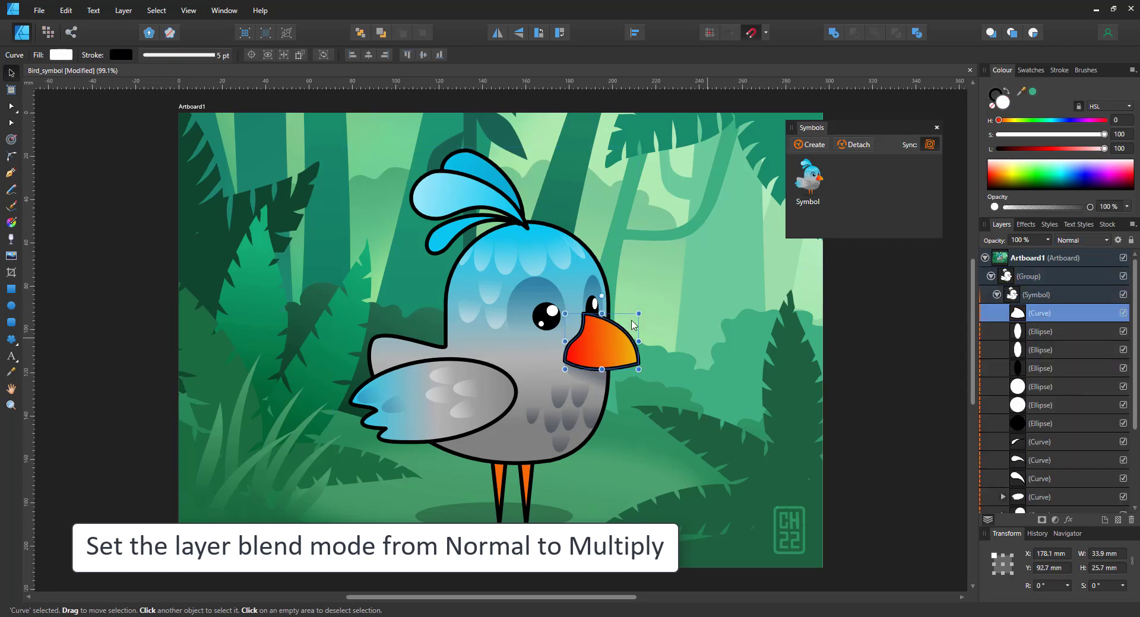
{"action": "key", "text": "a"}
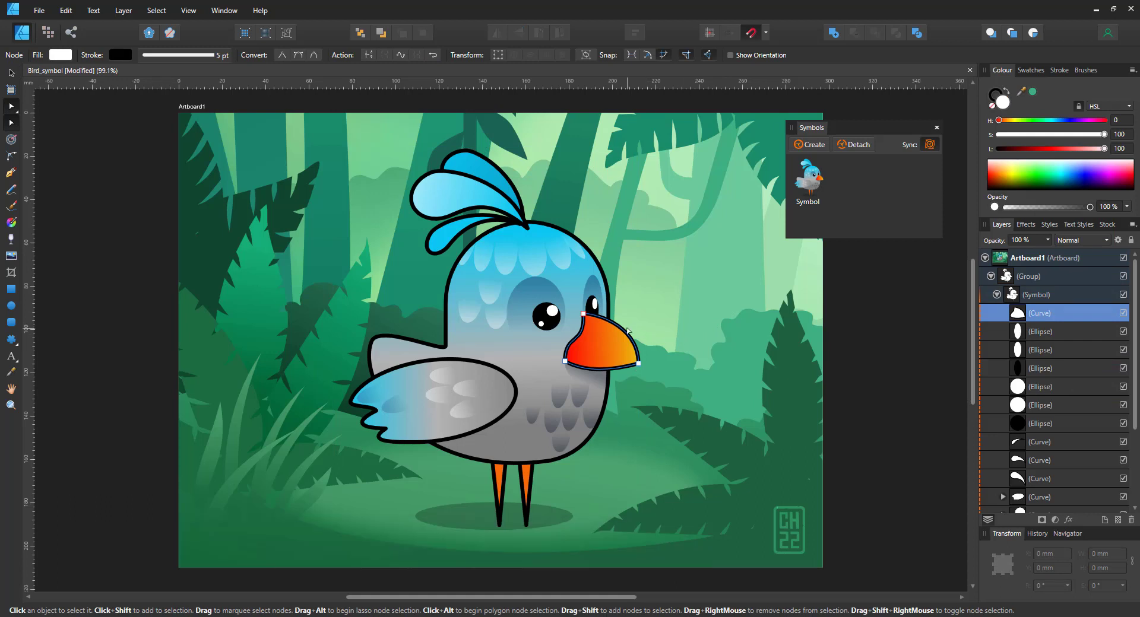
{"action": "left_click_drag", "start_coordinate": [628, 331], "coordinate": [635, 329]}
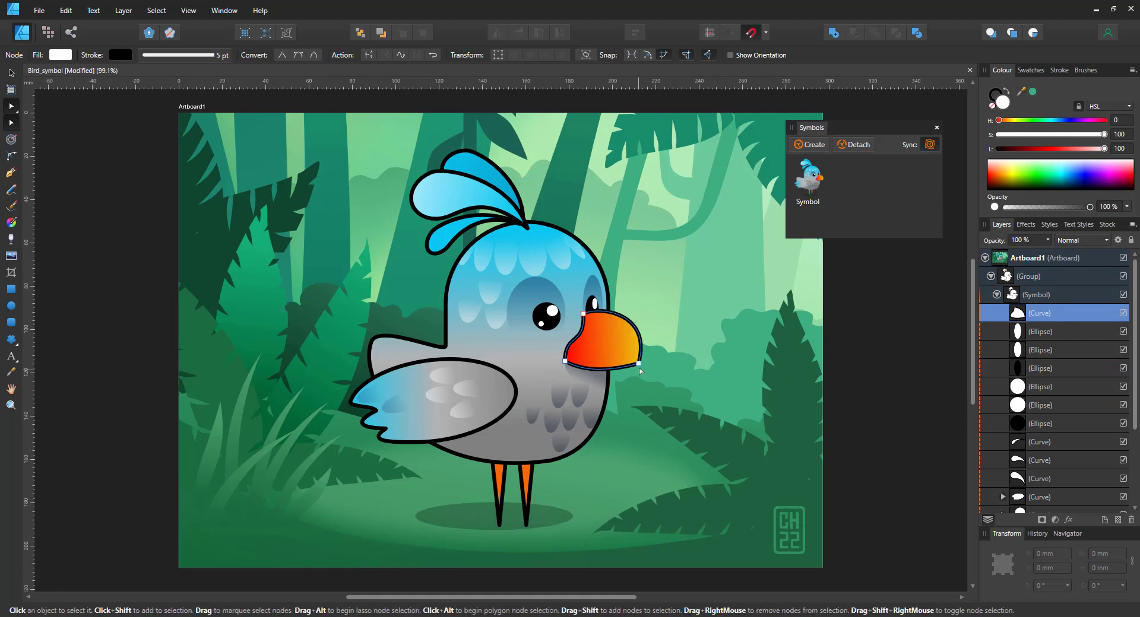
{"action": "left_click_drag", "start_coordinate": [639, 367], "coordinate": [659, 370]}
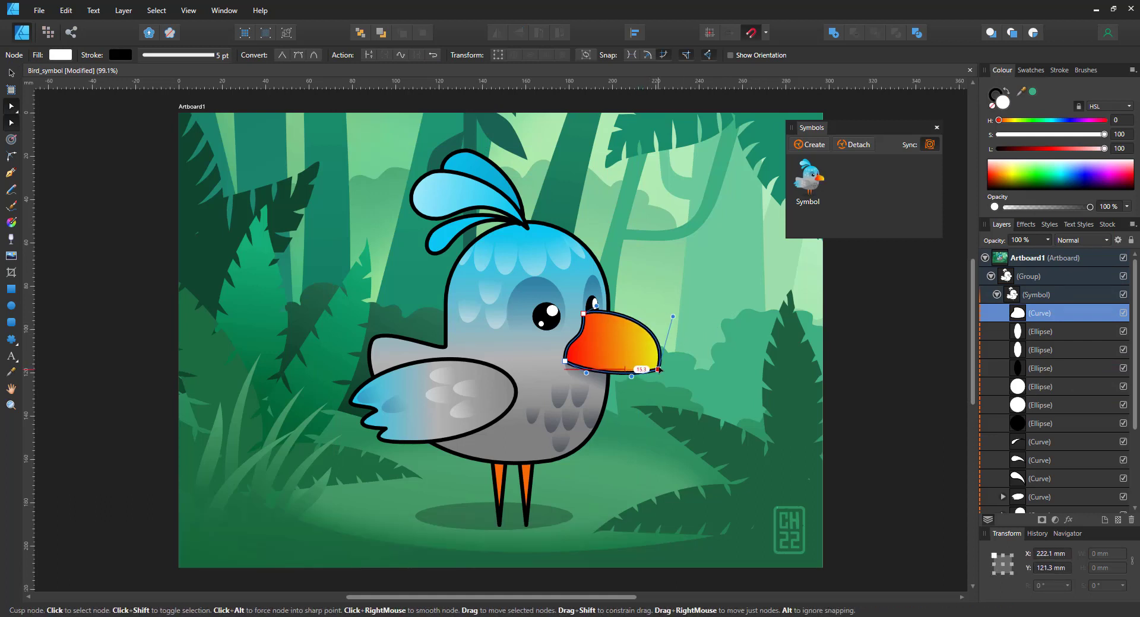
{"action": "left_click", "coordinate": [624, 373]}
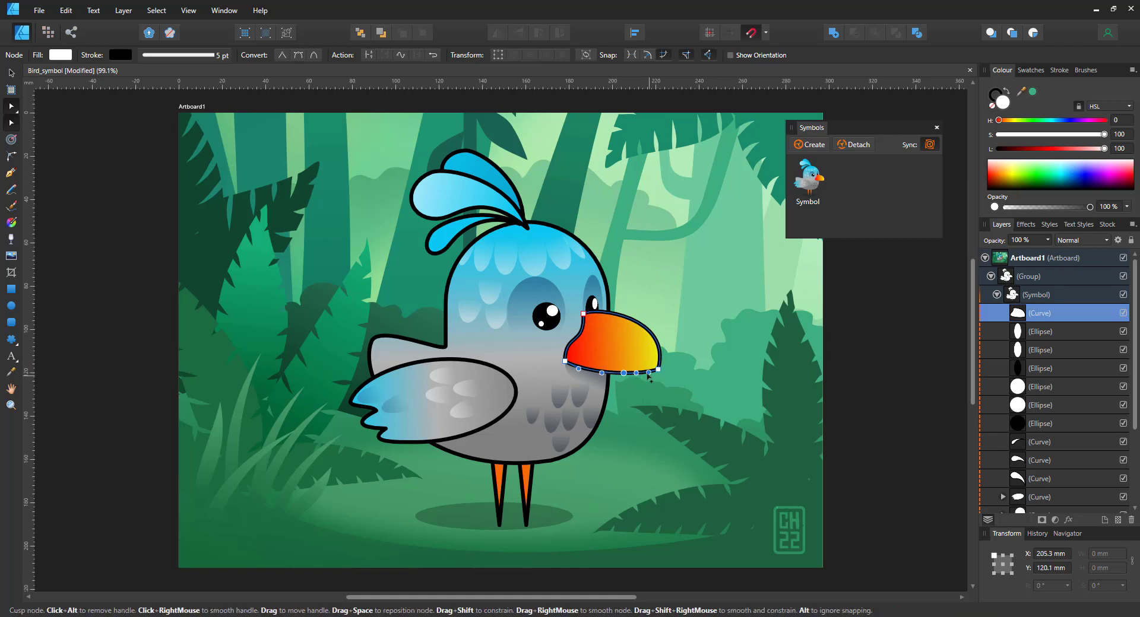
{"action": "mouse_move", "coordinate": [645, 373]}
{"action": "left_mouse_down"}
{"action": "mouse_move", "coordinate": [640, 391]}
{"action": "mouse_move", "coordinate": [635, 372]}
{"action": "left_mouse_up"}
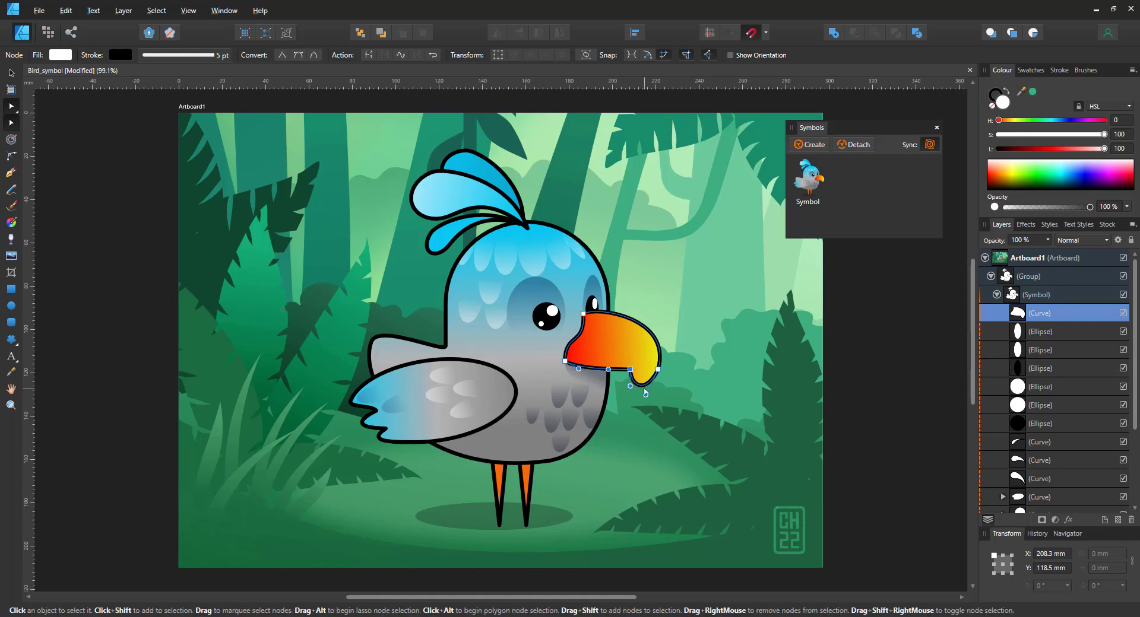
{"action": "left_click_drag", "start_coordinate": [646, 394], "coordinate": [655, 395]}
Step: Move the right leg's upper-right node slightly outward, undoing an attempted bend of its lower side
{"action": "left_click", "coordinate": [529, 488]}
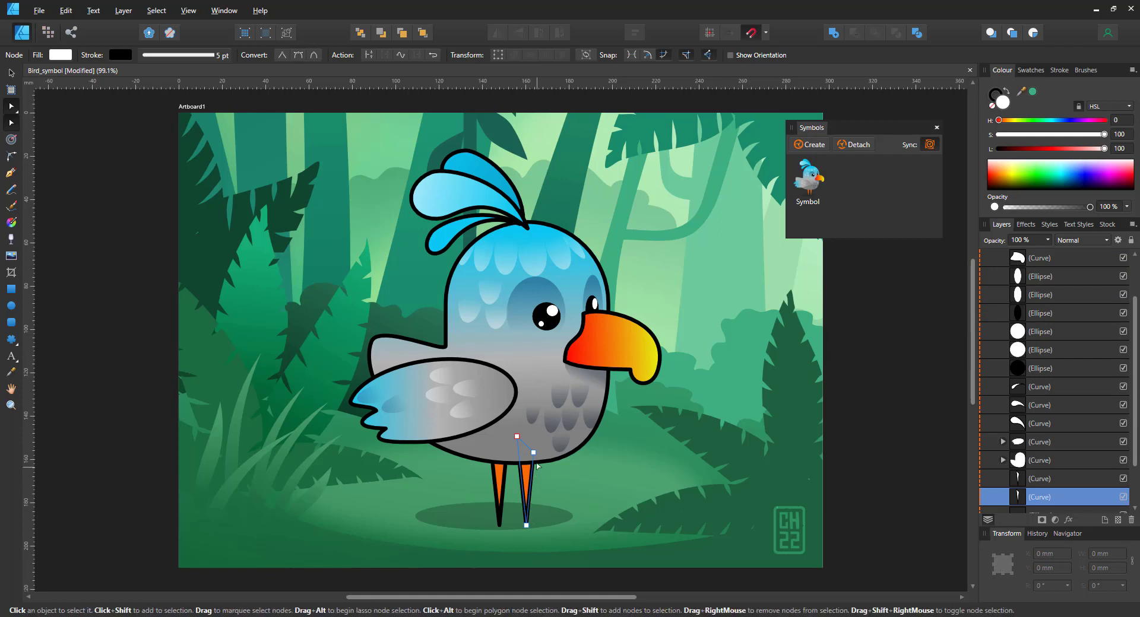
{"action": "left_click_drag", "start_coordinate": [534, 452], "coordinate": [540, 453]}
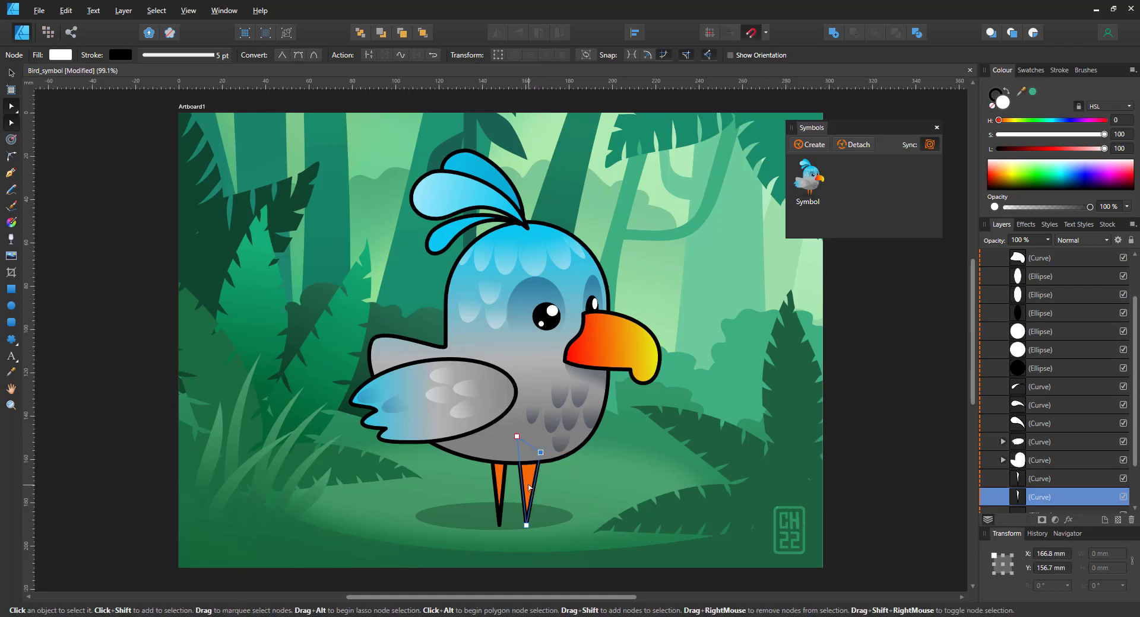
{"action": "left_click_drag", "start_coordinate": [537, 493], "coordinate": [512, 491]}
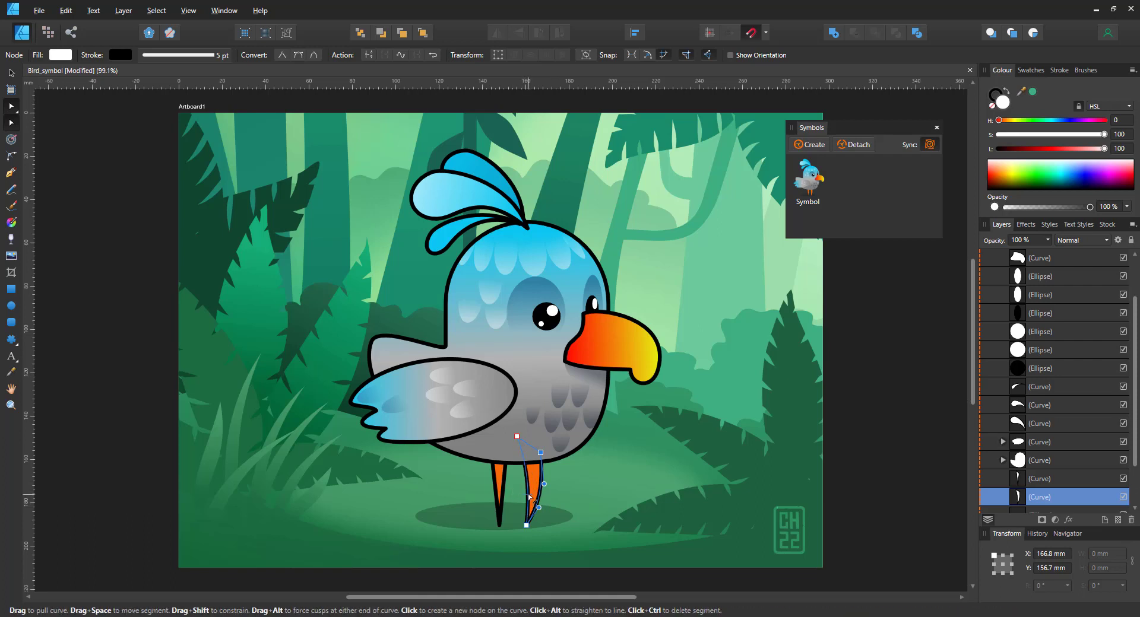
{"action": "key", "text": "ctrl+z"}
{"action": "key", "text": "ctrl+z"}
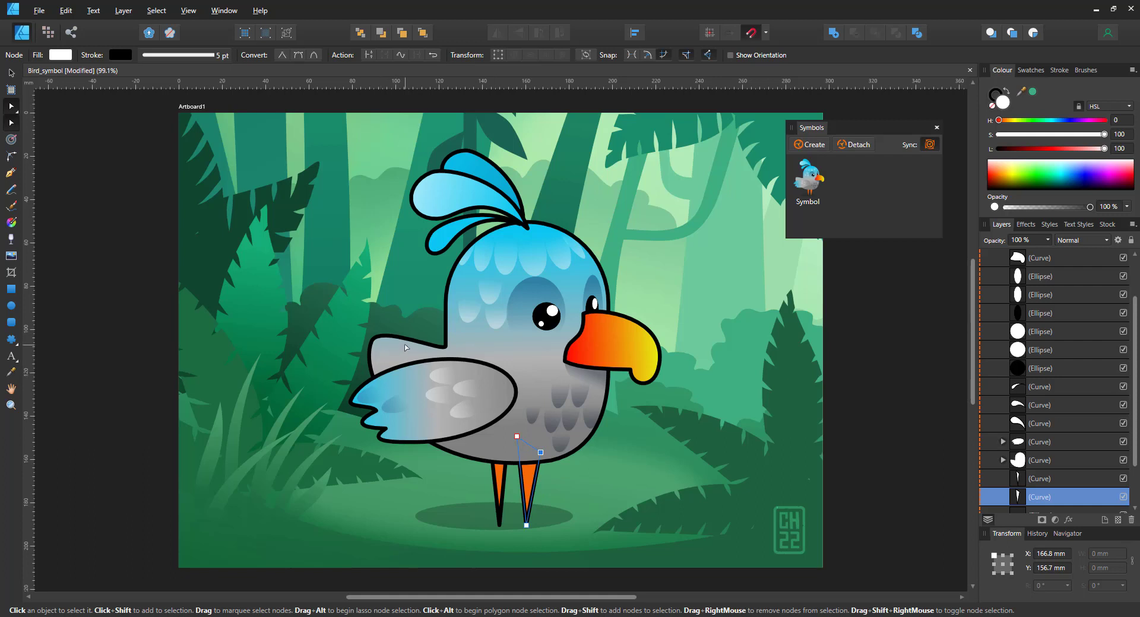
Step: Reshape the crest curl by moving the node at its bottom
{"action": "left_click", "coordinate": [446, 239]}
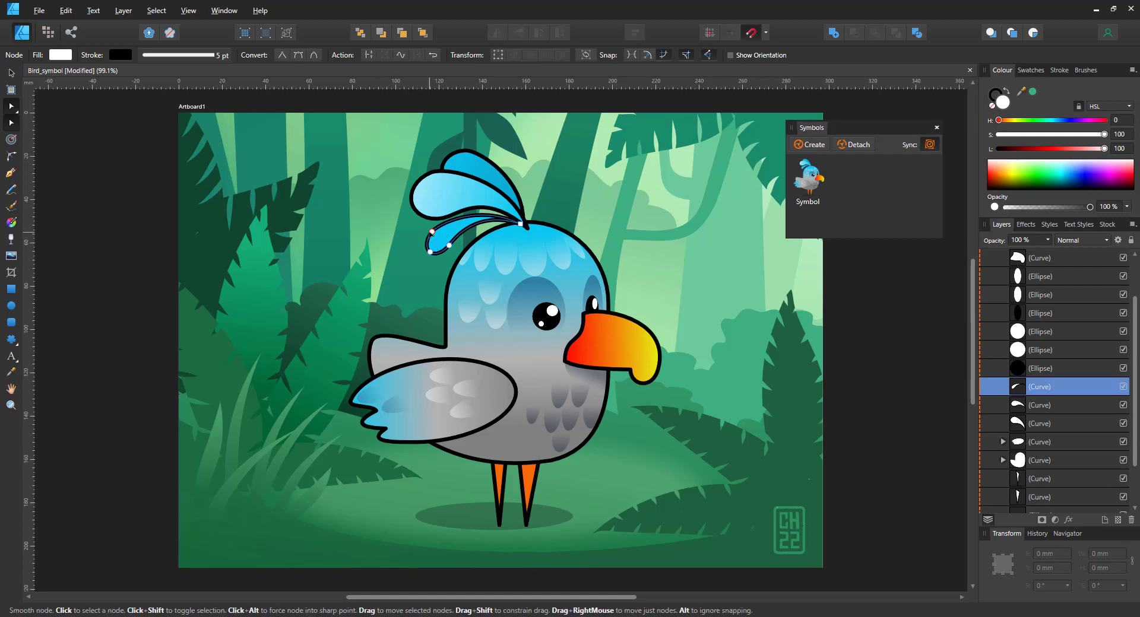
{"action": "left_click", "coordinate": [425, 231]}
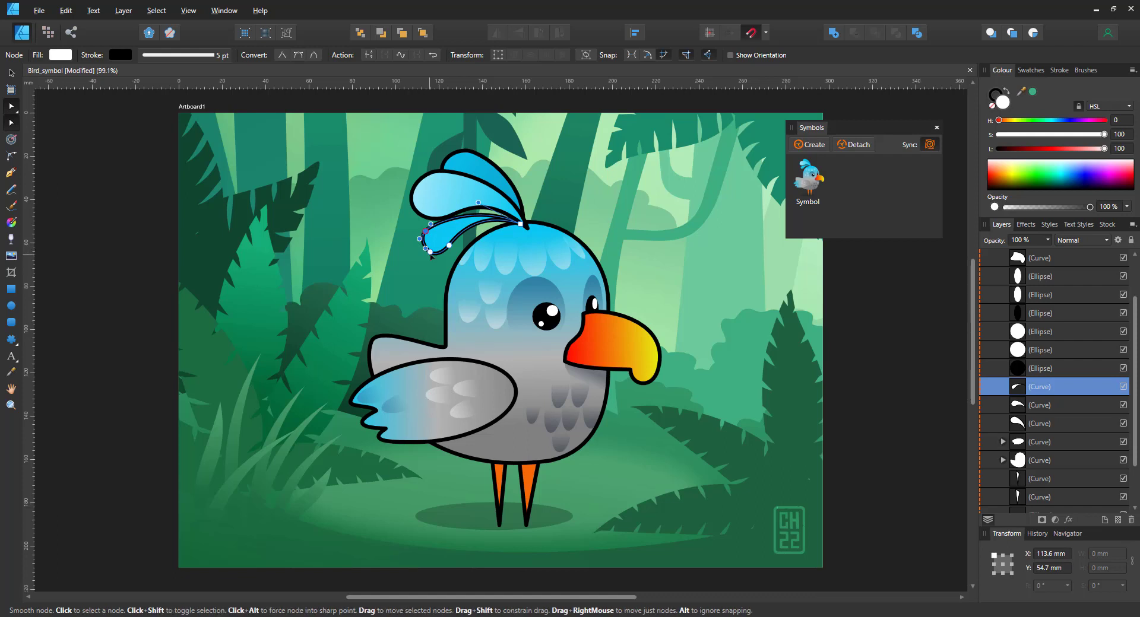
{"action": "left_click", "coordinate": [425, 253]}
{"action": "mouse_move", "coordinate": [421, 259]}
{"action": "left_mouse_down"}
{"action": "mouse_move", "coordinate": [400, 244]}
{"action": "mouse_move", "coordinate": [425, 265]}
{"action": "left_mouse_up"}
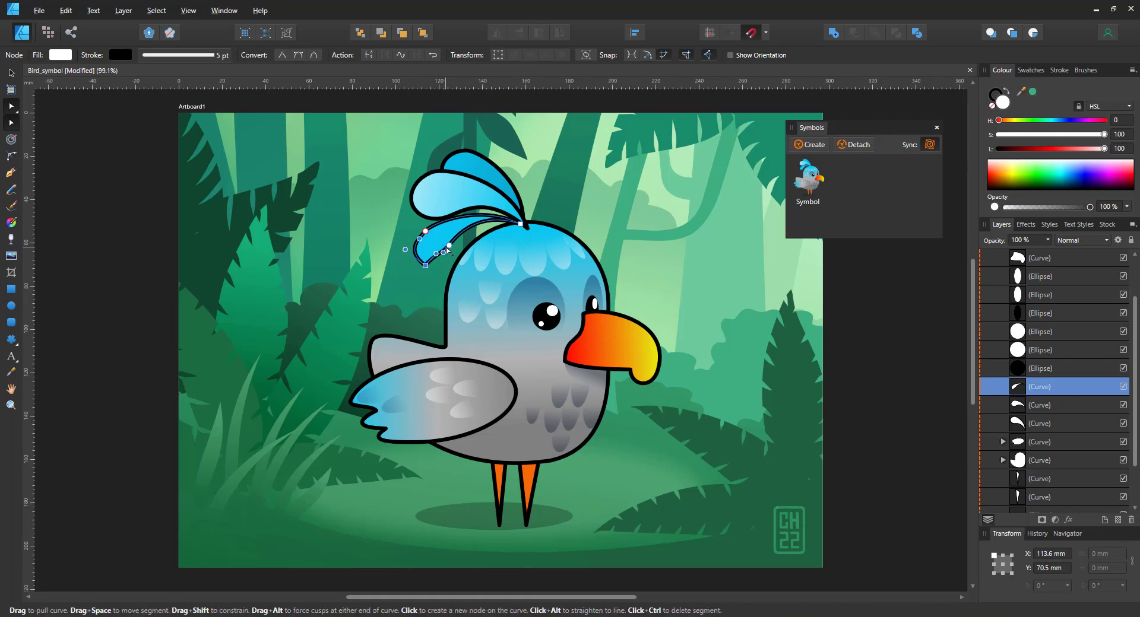
{"action": "left_click", "coordinate": [449, 245]}
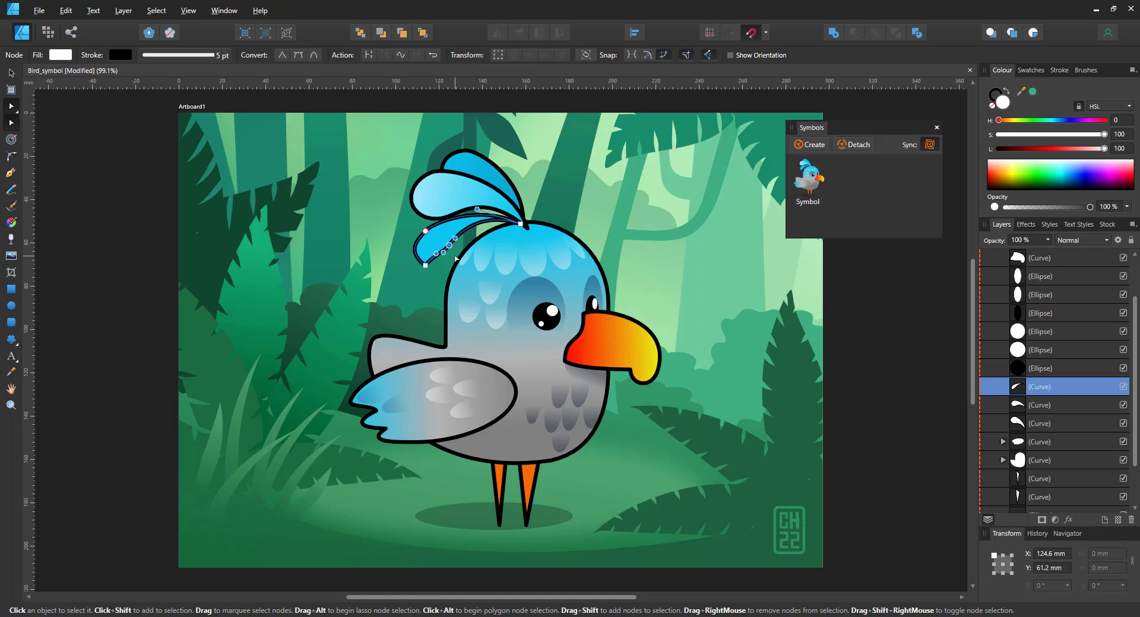
{"action": "left_click", "coordinate": [451, 259]}
Step: Reshape the crest feather outlines, rounding and widening their curves
{"action": "left_click", "coordinate": [431, 186]}
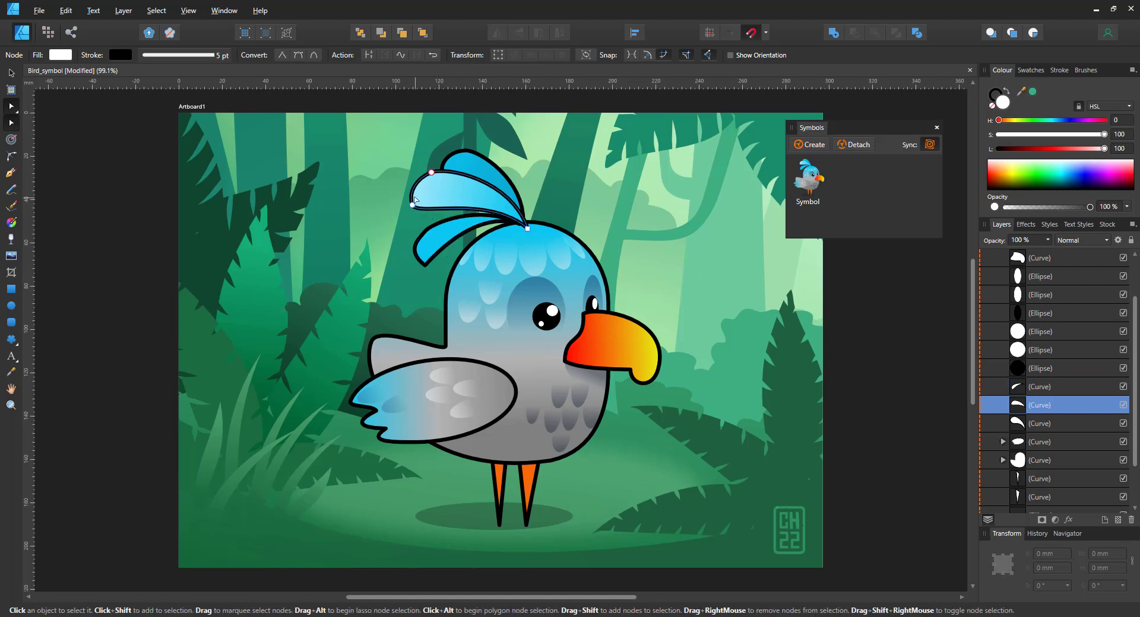
{"action": "left_click_drag", "start_coordinate": [412, 205], "coordinate": [386, 203]}
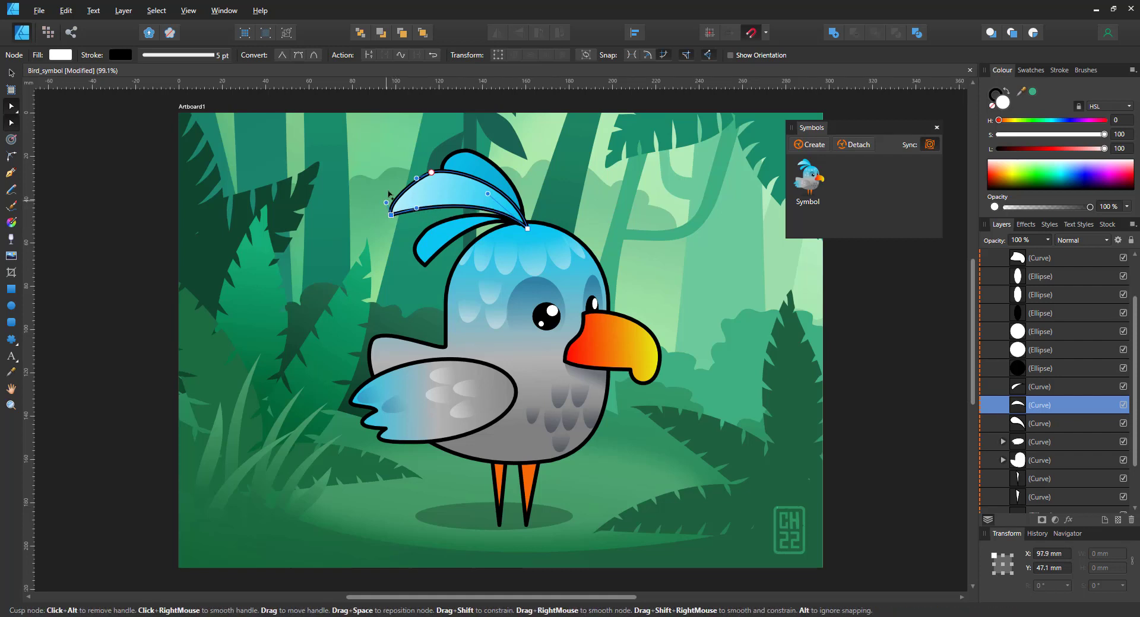
{"action": "left_click_drag", "start_coordinate": [386, 202], "coordinate": [390, 176]}
{"action": "left_click", "coordinate": [465, 164]}
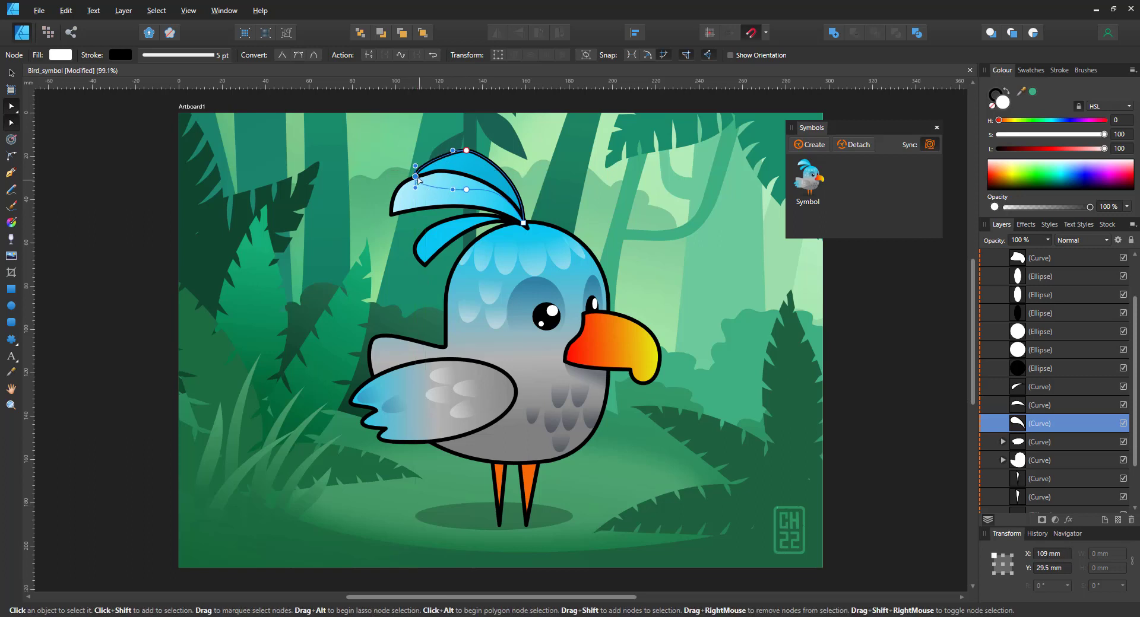
{"action": "left_click_drag", "start_coordinate": [415, 166], "coordinate": [418, 145]}
{"action": "left_click", "coordinate": [450, 177]}
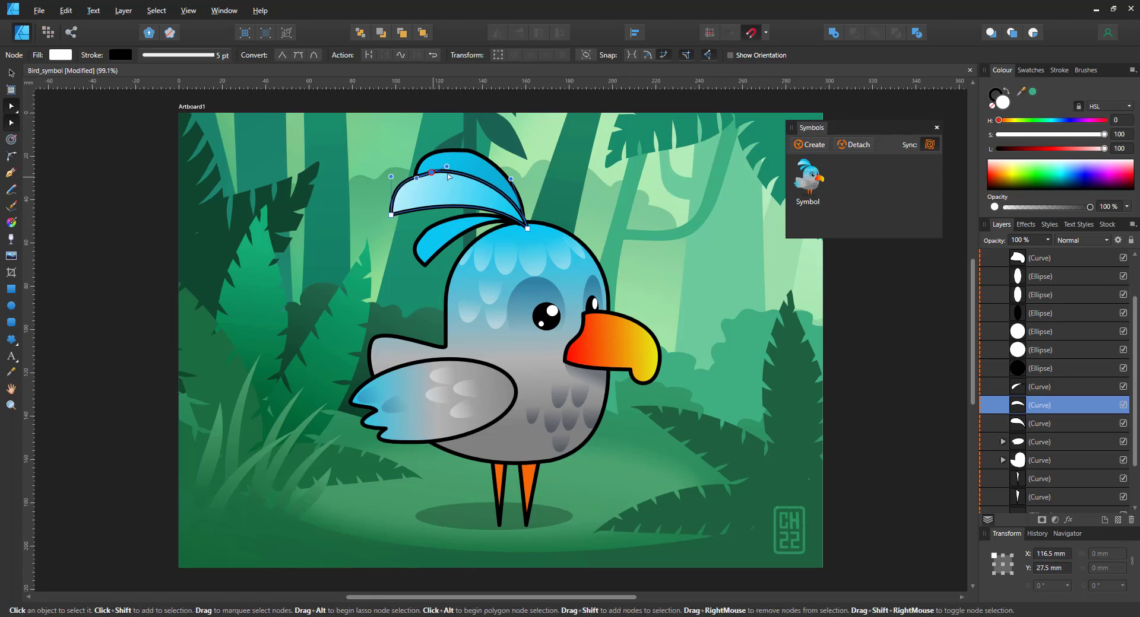
{"action": "left_click_drag", "start_coordinate": [447, 169], "coordinate": [460, 173]}
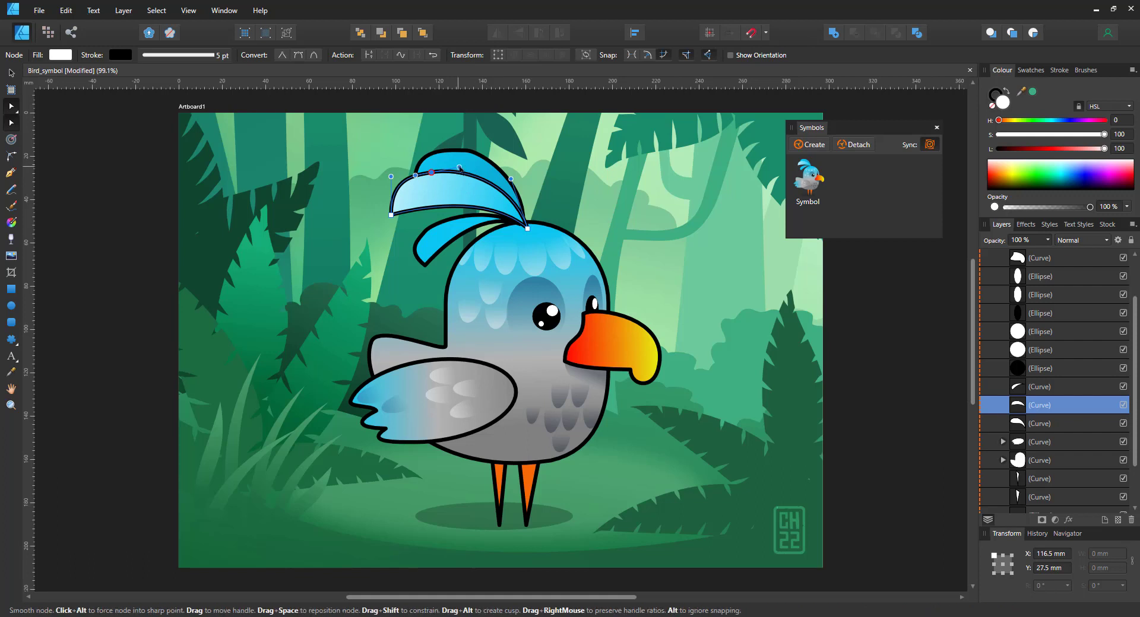
{"action": "left_click_drag", "start_coordinate": [460, 167], "coordinate": [469, 171]}
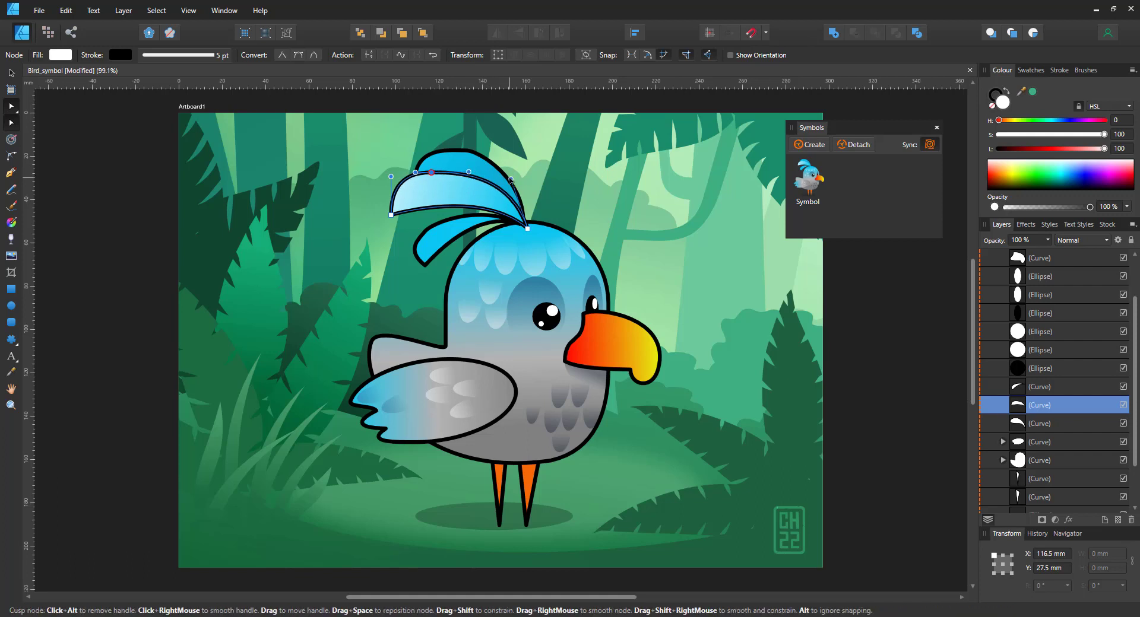
{"action": "left_click", "coordinate": [454, 141]}
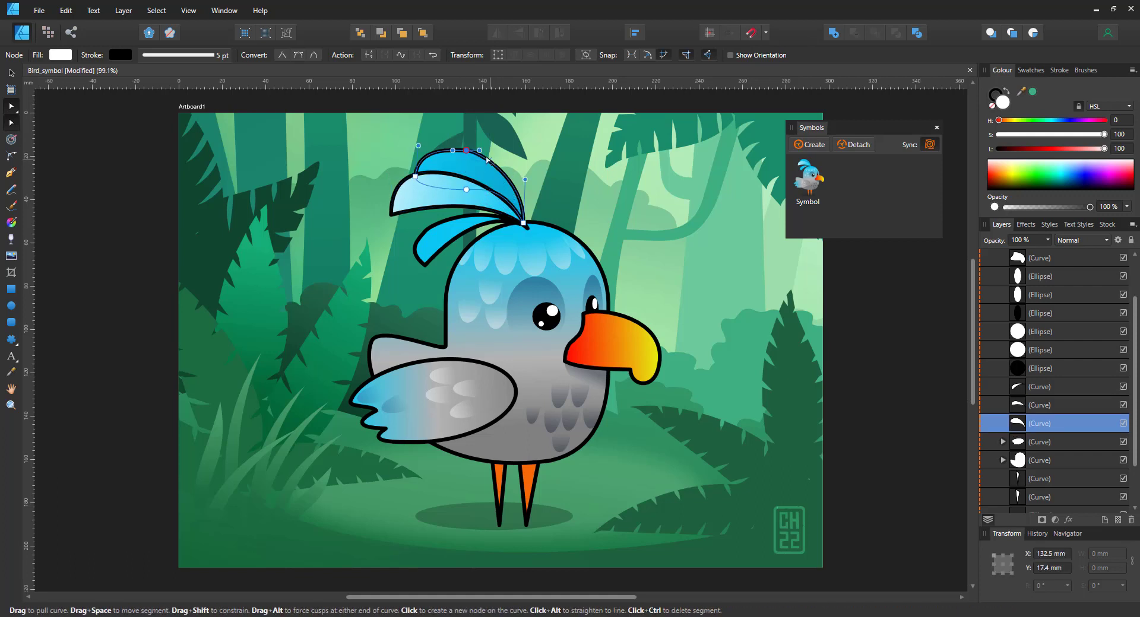
{"action": "left_click", "coordinate": [466, 150]}
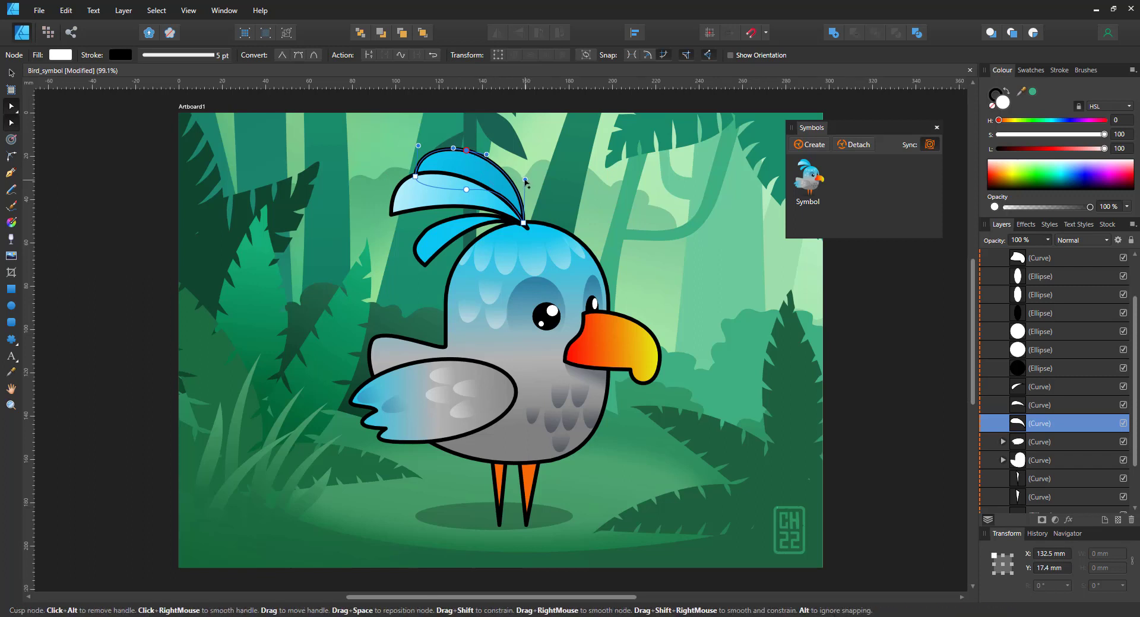
{"action": "left_click_drag", "start_coordinate": [525, 179], "coordinate": [524, 200]}
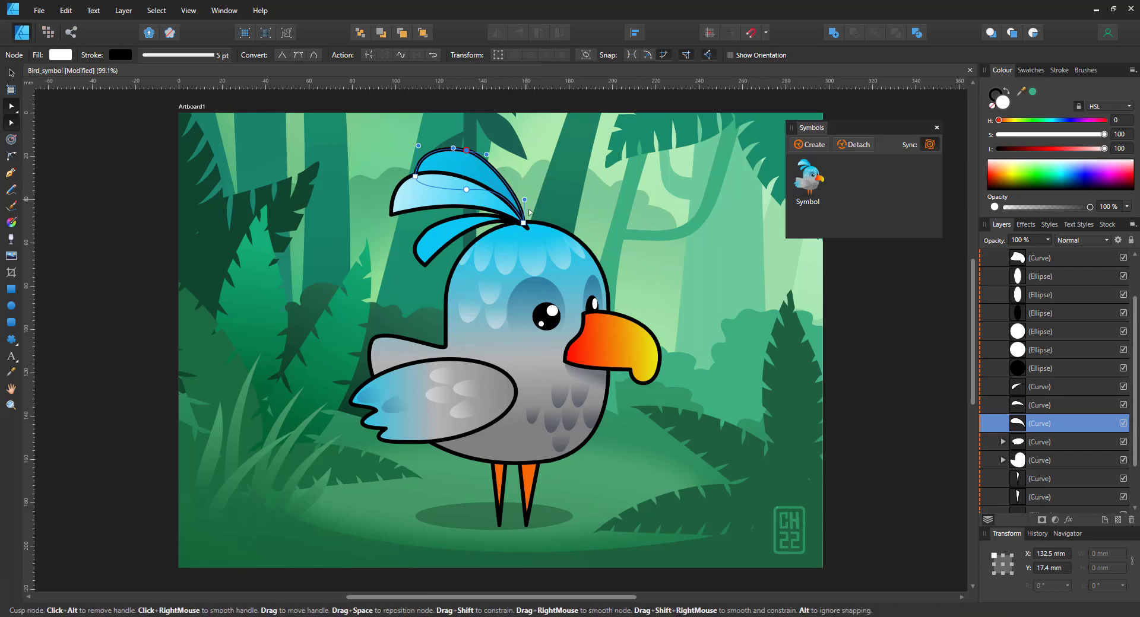
Step: Delete the beak's hook node and flatten its bottom curve
{"action": "left_click", "coordinate": [643, 355]}
{"action": "left_click", "coordinate": [630, 370]}
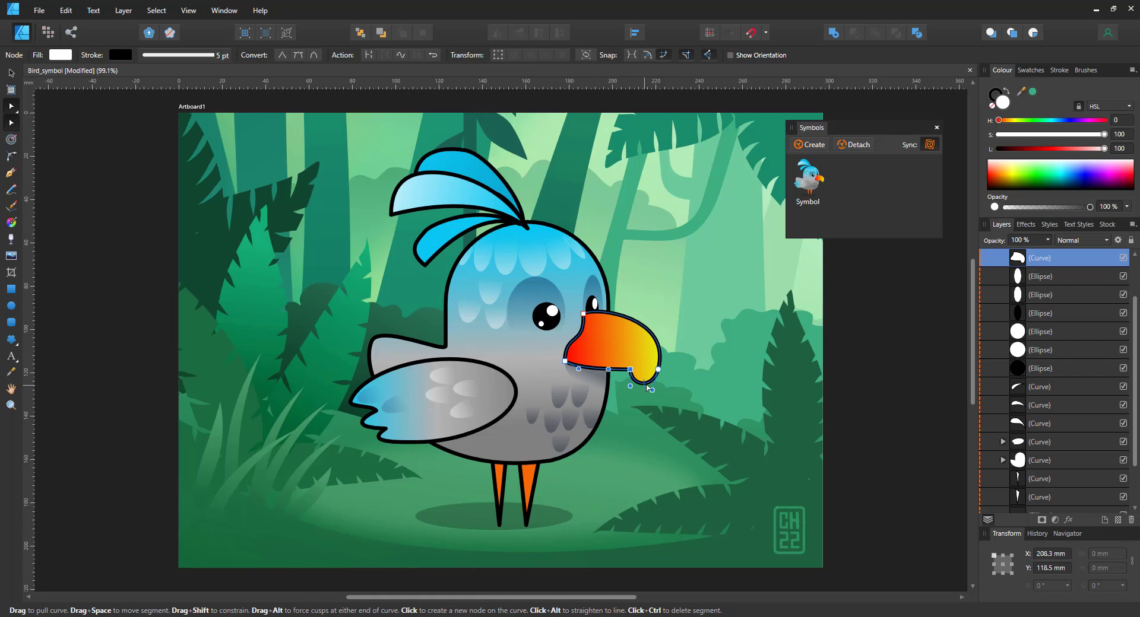
{"action": "key", "text": "Delete"}
{"action": "left_click_drag", "start_coordinate": [652, 392], "coordinate": [623, 356]}
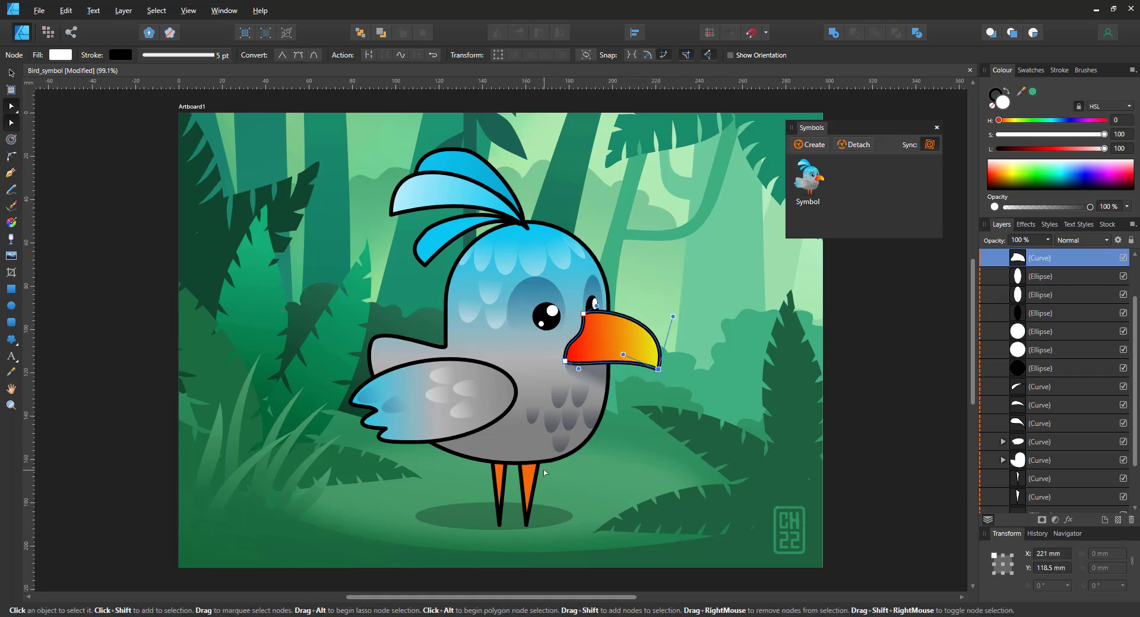
Step: Move the bird's left leg slightly left and down
{"action": "left_click", "coordinate": [497, 475]}
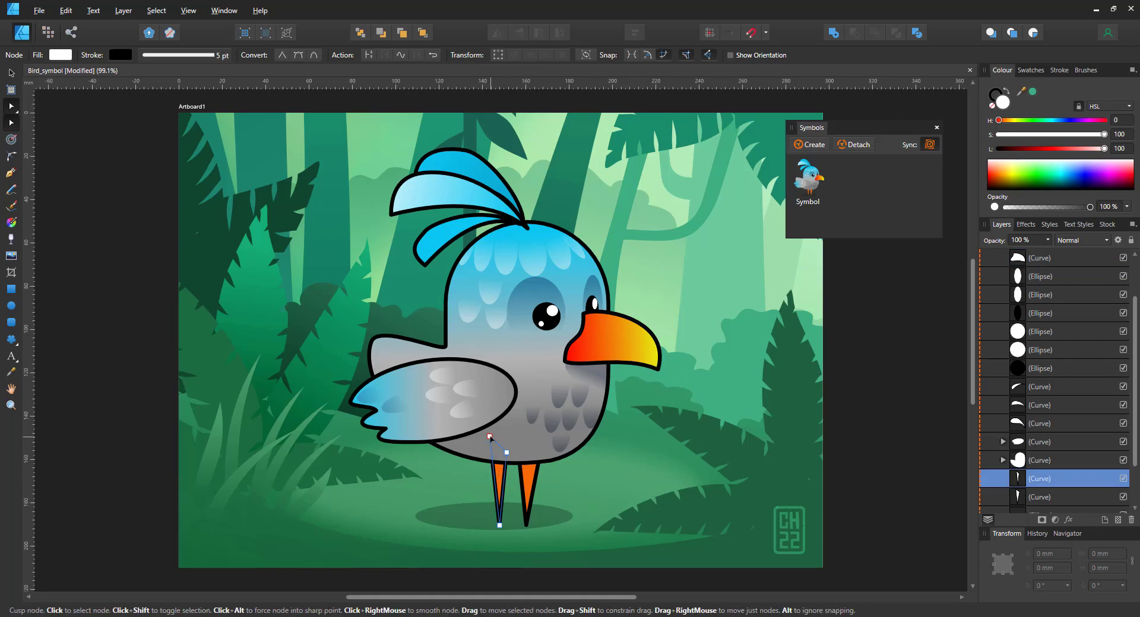
{"action": "left_click", "coordinate": [484, 440]}
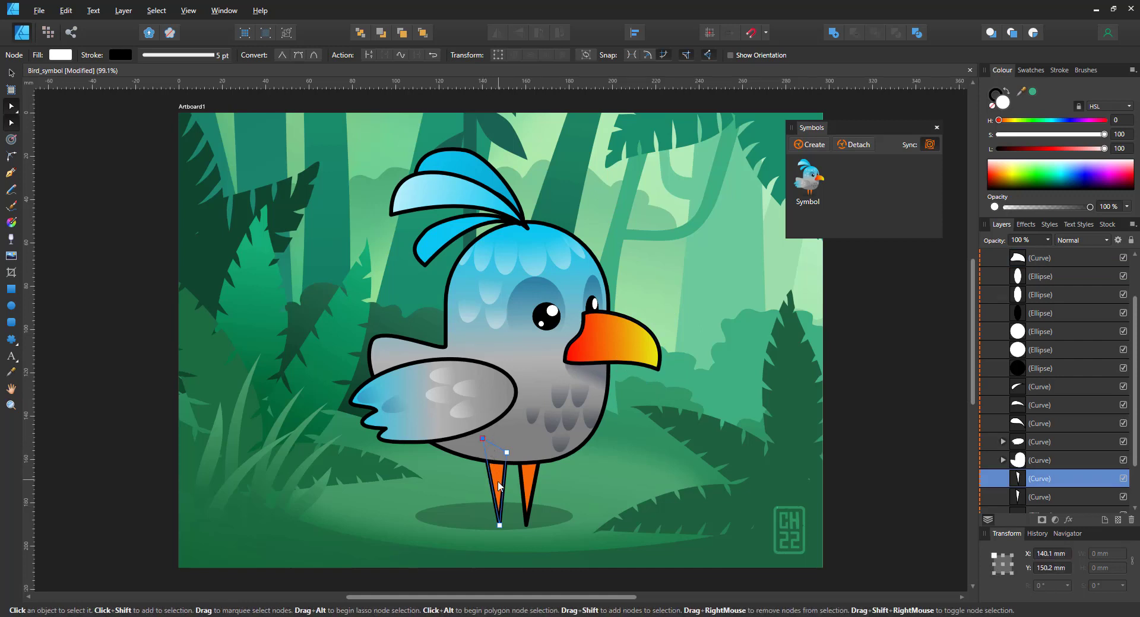
{"action": "key", "text": "v"}
{"action": "left_click_drag", "start_coordinate": [492, 485], "coordinate": [479, 489]}
Step: Enlarge the ground shadow ellipse under the bird to about 88.7 × 20 mm
{"action": "left_click", "coordinate": [524, 485]}
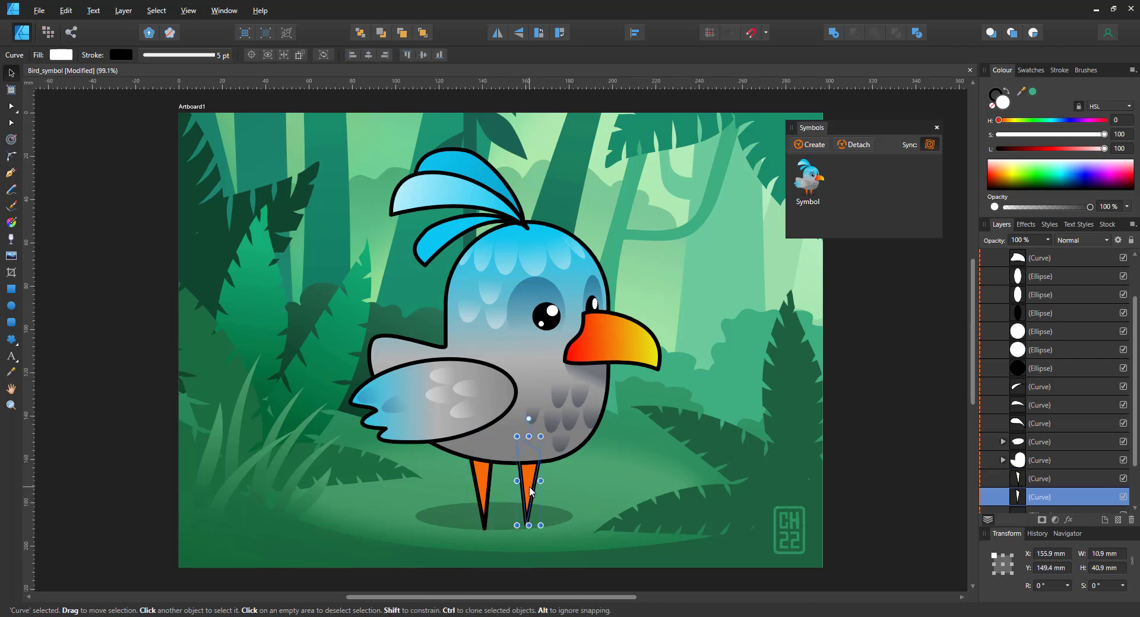
{"action": "left_click", "coordinate": [558, 511]}
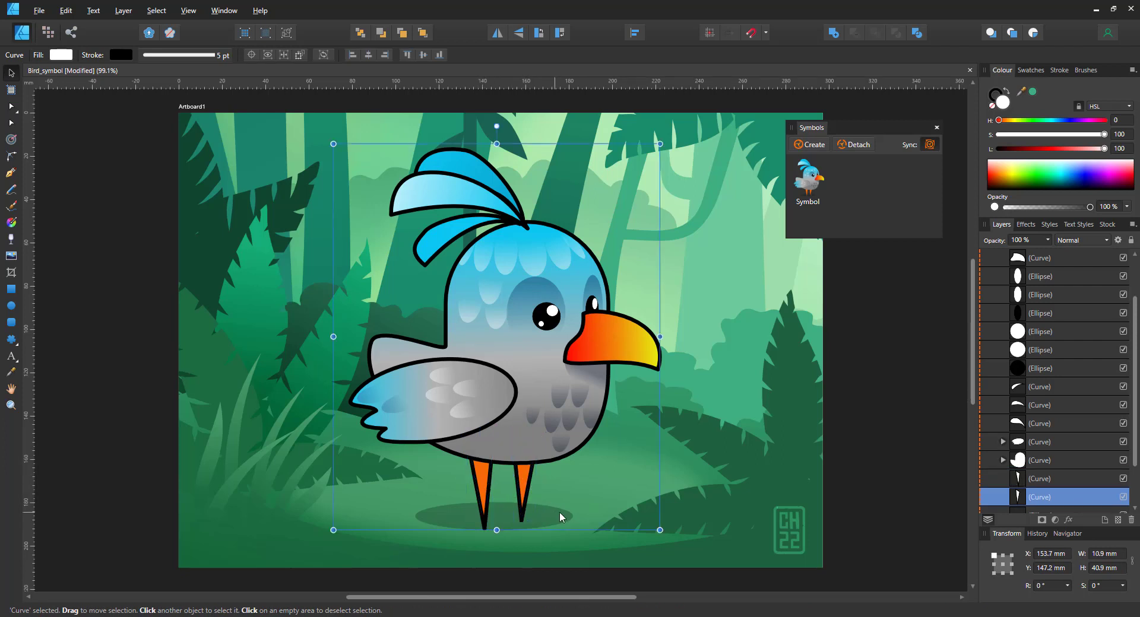
{"action": "double_click", "coordinate": [558, 512]}
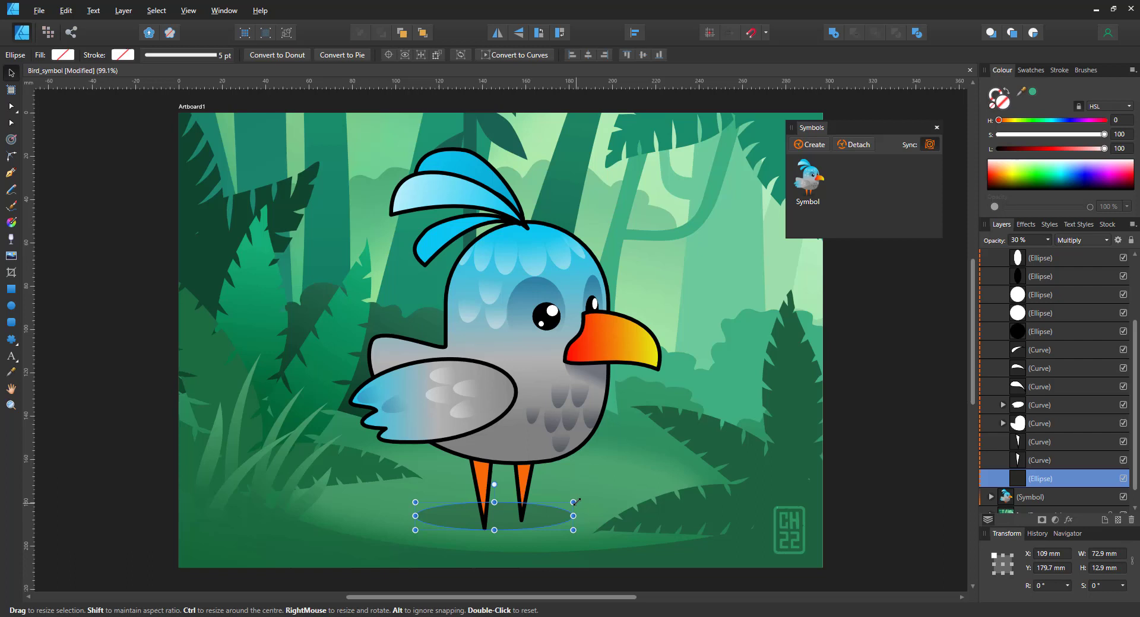
{"action": "left_click_drag", "start_coordinate": [573, 504], "coordinate": [592, 494]}
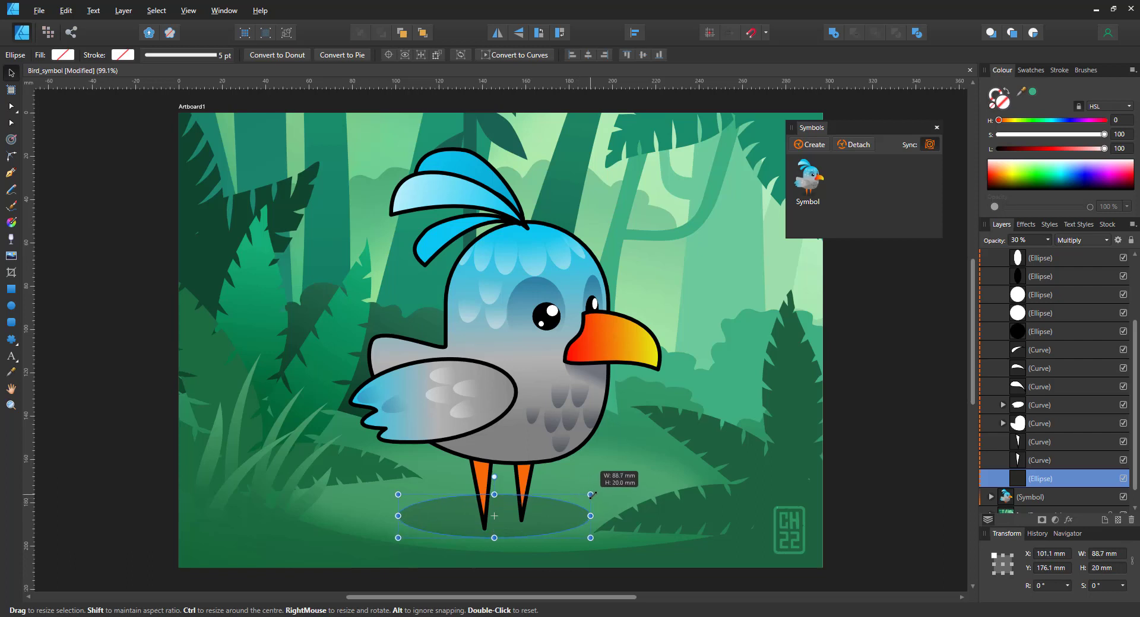
Step: Rotate the wing slightly upward and add and drag nodes to round out its lower edge
{"action": "left_click", "coordinate": [469, 391]}
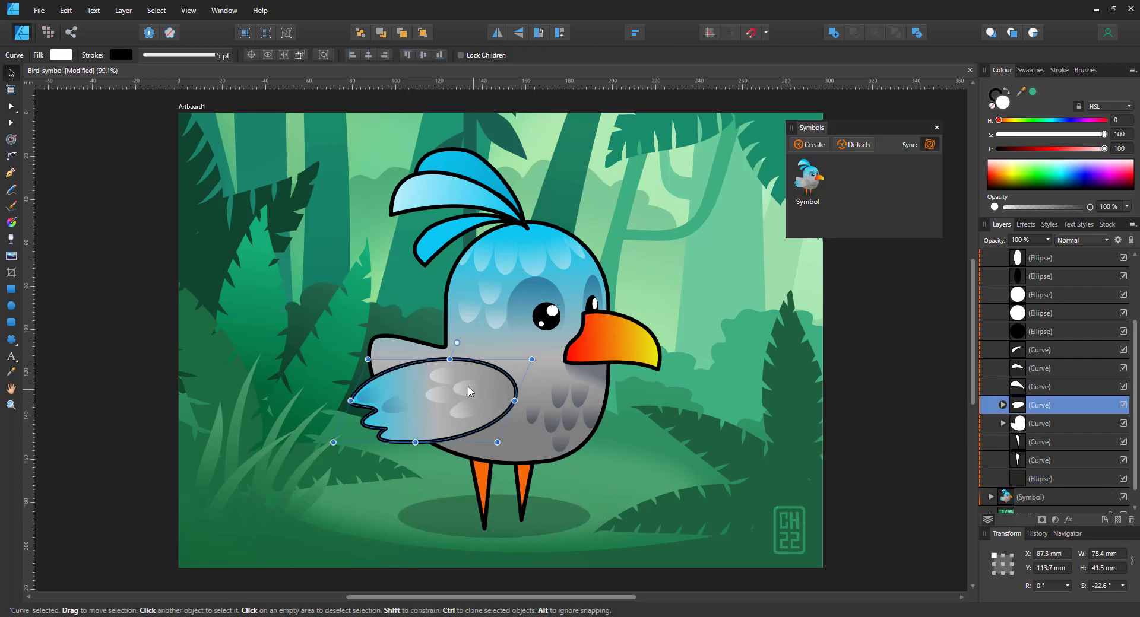
{"action": "left_click_drag", "start_coordinate": [457, 343], "coordinate": [452, 404]}
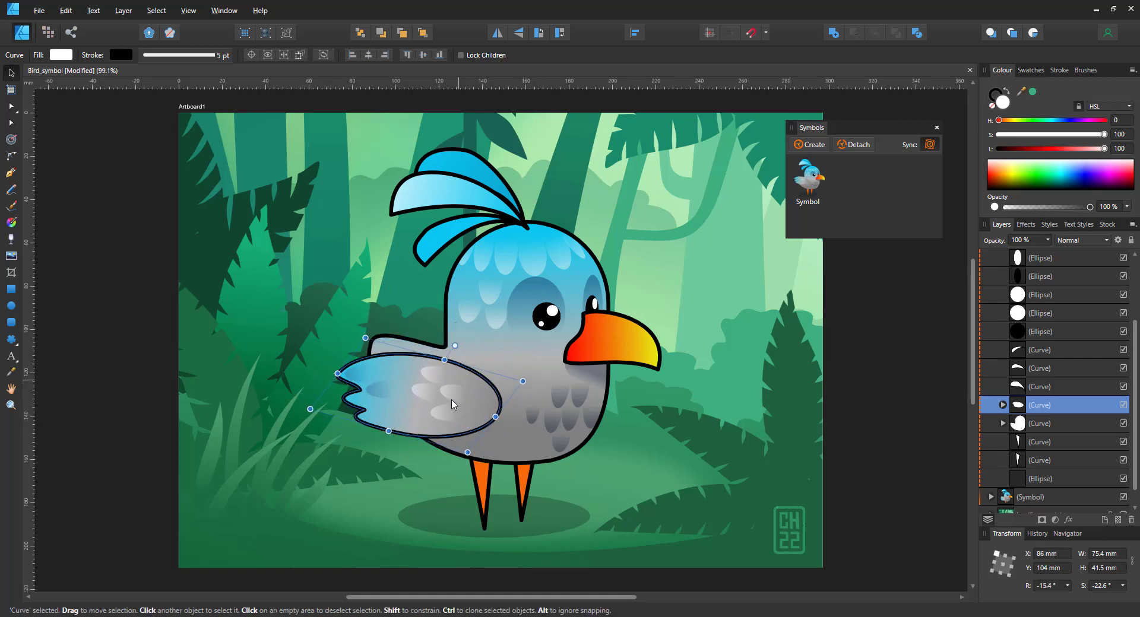
{"action": "key", "text": "a"}
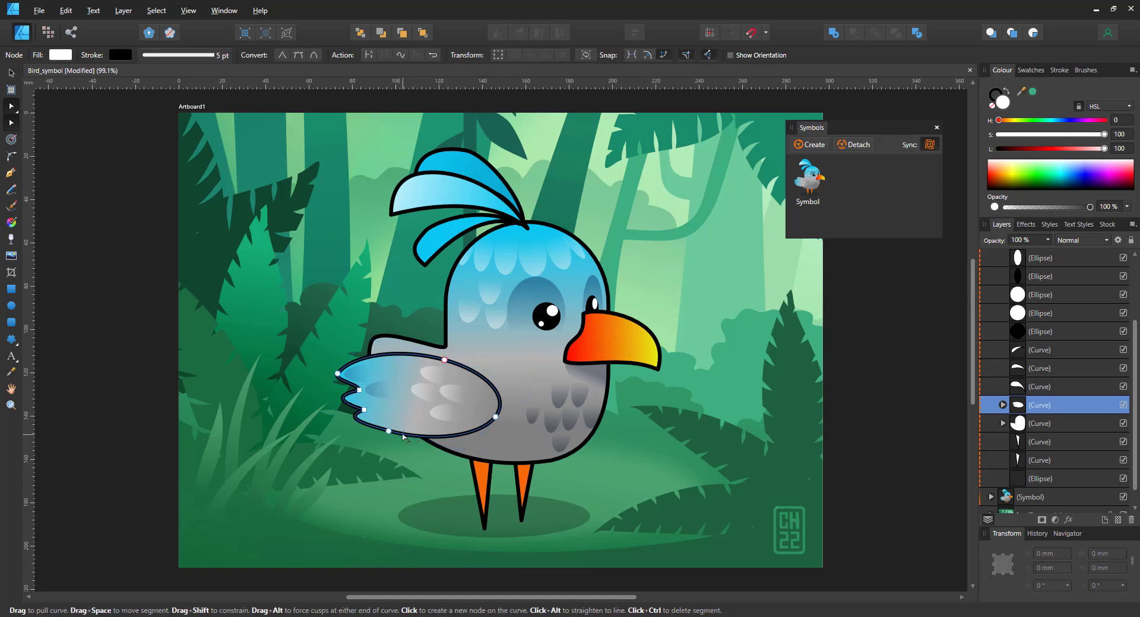
{"action": "left_click", "coordinate": [403, 438]}
{"action": "left_click_drag", "start_coordinate": [403, 438], "coordinate": [375, 442]}
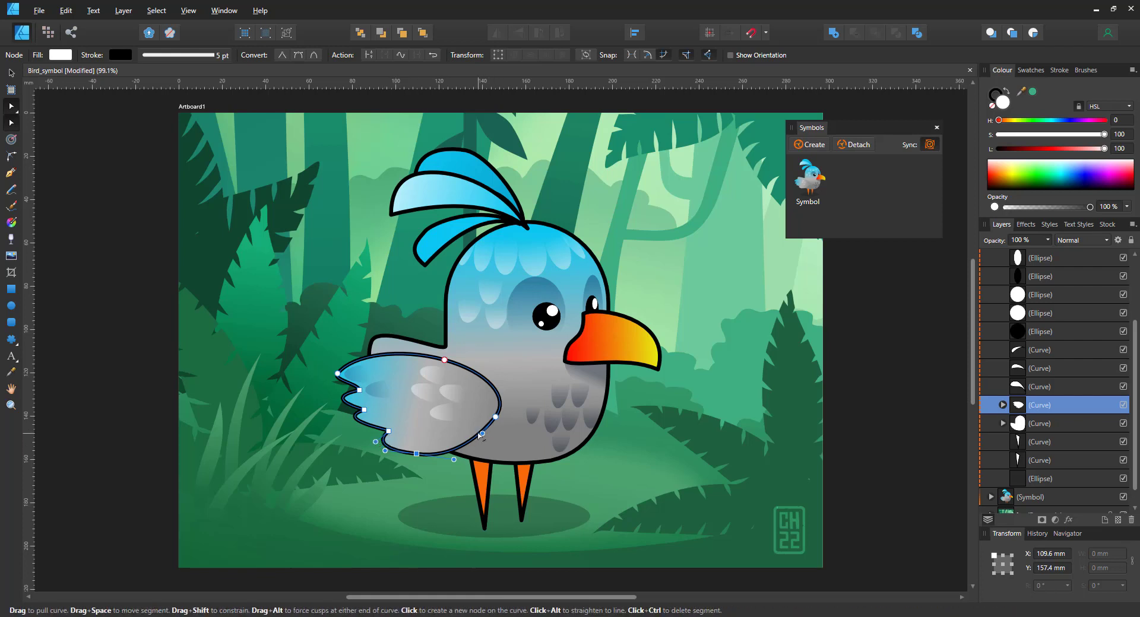
{"action": "left_click_drag", "start_coordinate": [479, 435], "coordinate": [483, 434]}
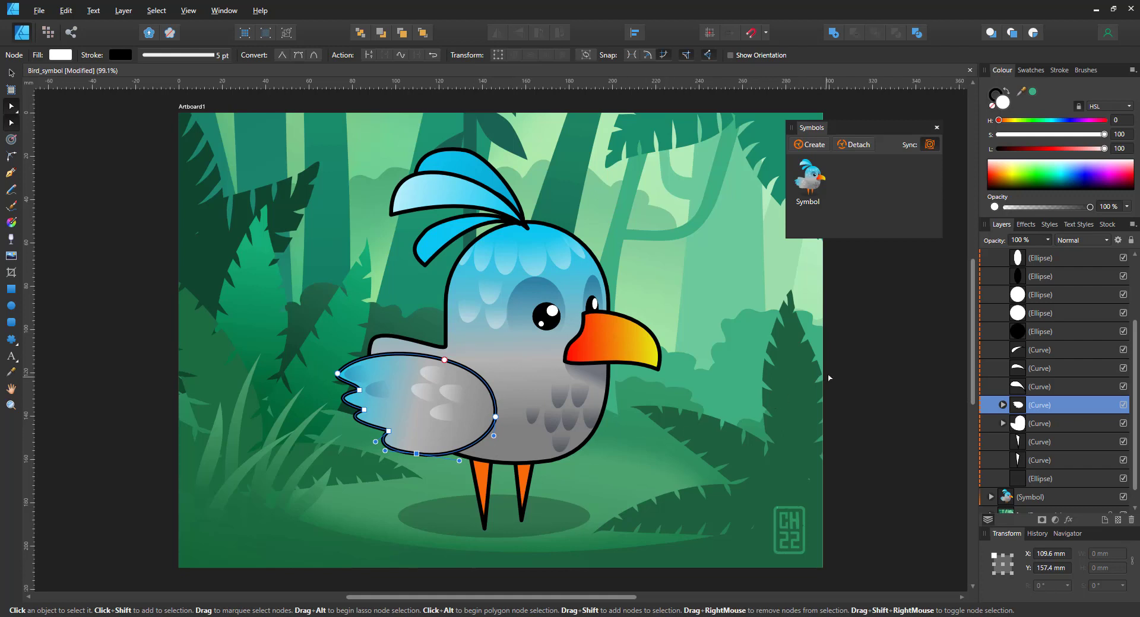
{"action": "left_click", "coordinate": [800, 398]}
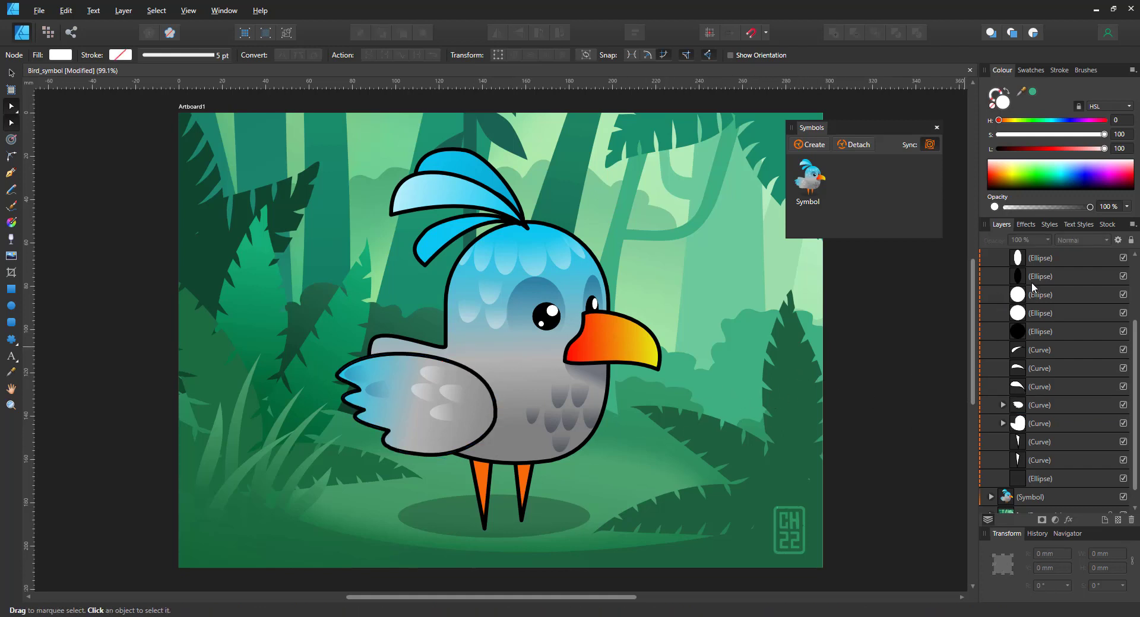
{"action": "scroll", "coordinate": [1134, 321], "scroll_direction": "up", "scroll_amount": 3}
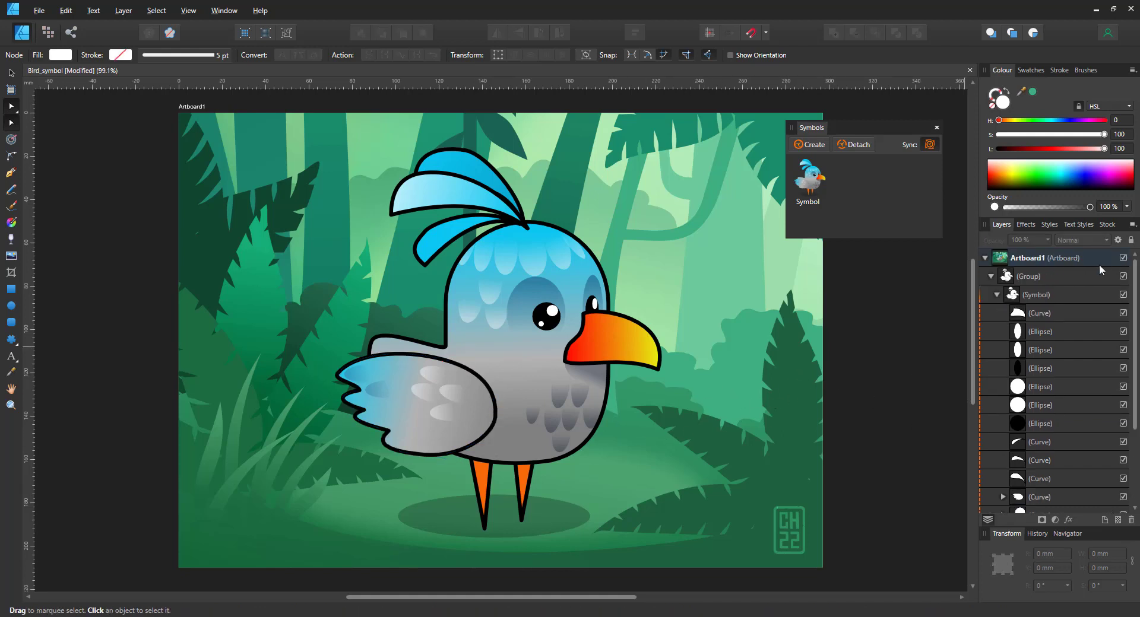
Step: Try the lineart group at 50% and 80% opacity, return it to 100%, then open Layer Effects
{"action": "left_click", "coordinate": [1033, 276]}
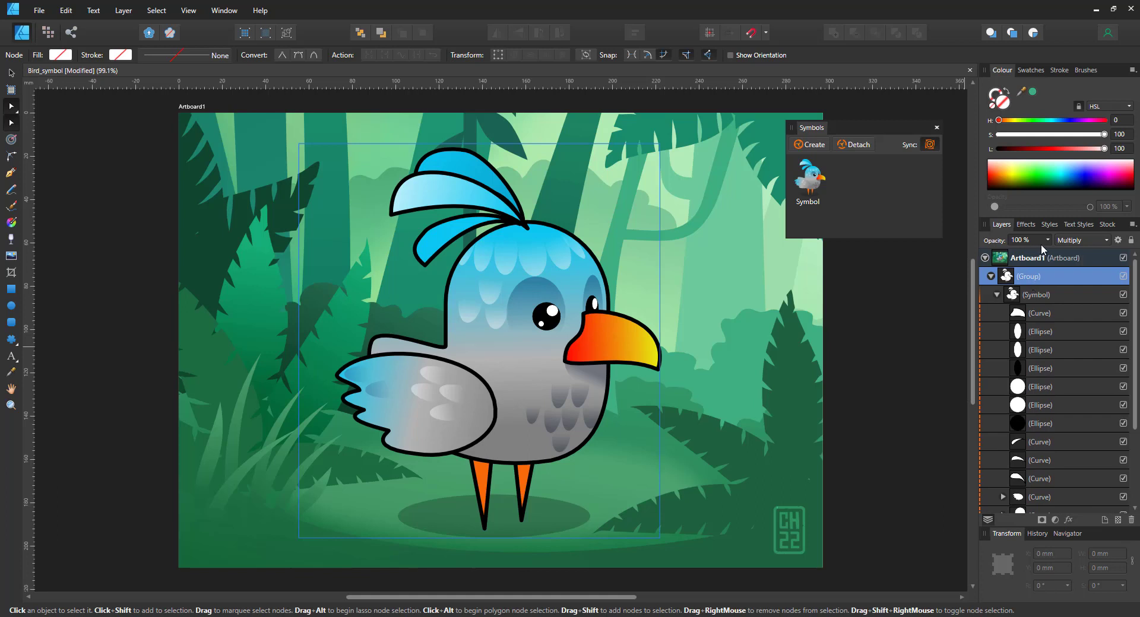
{"action": "key", "text": "5"}
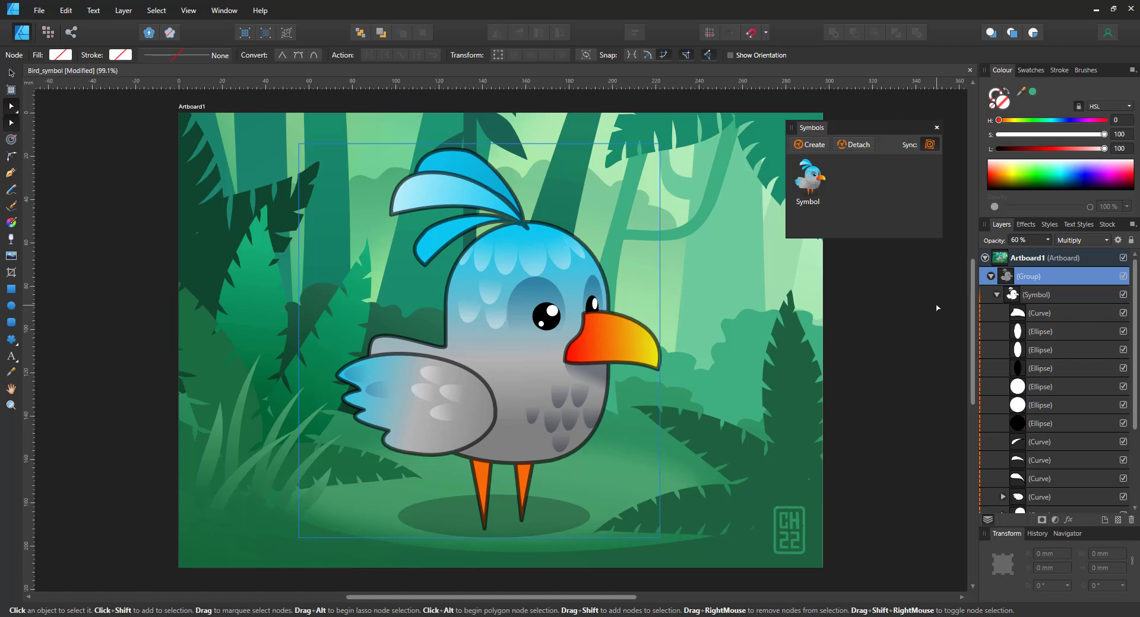
{"action": "key", "text": "8"}
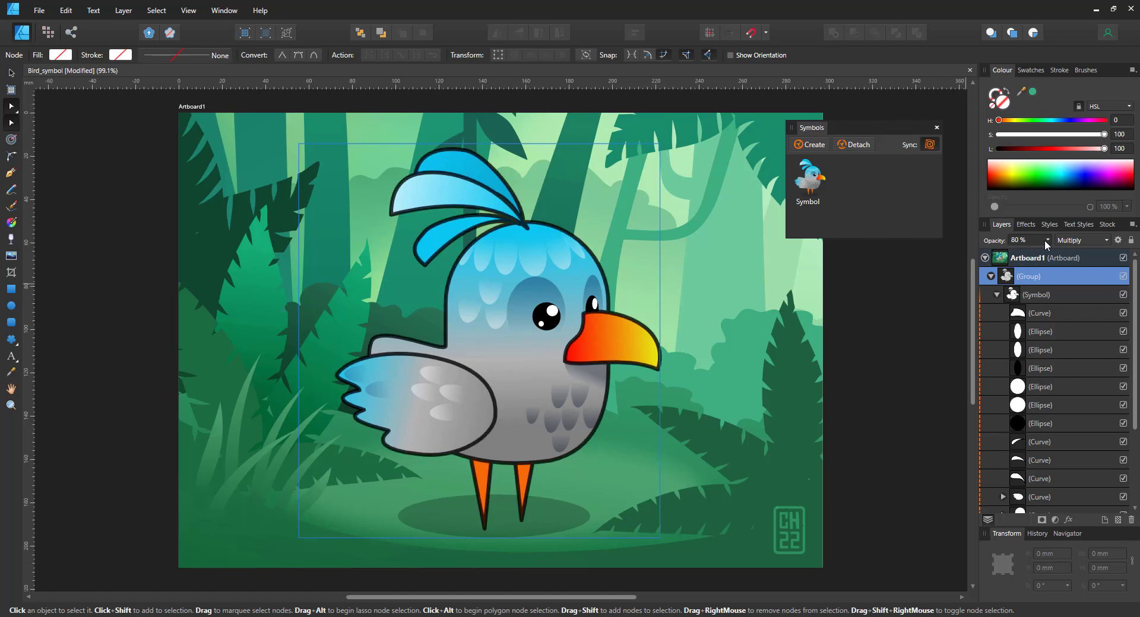
{"action": "key", "text": "0"}
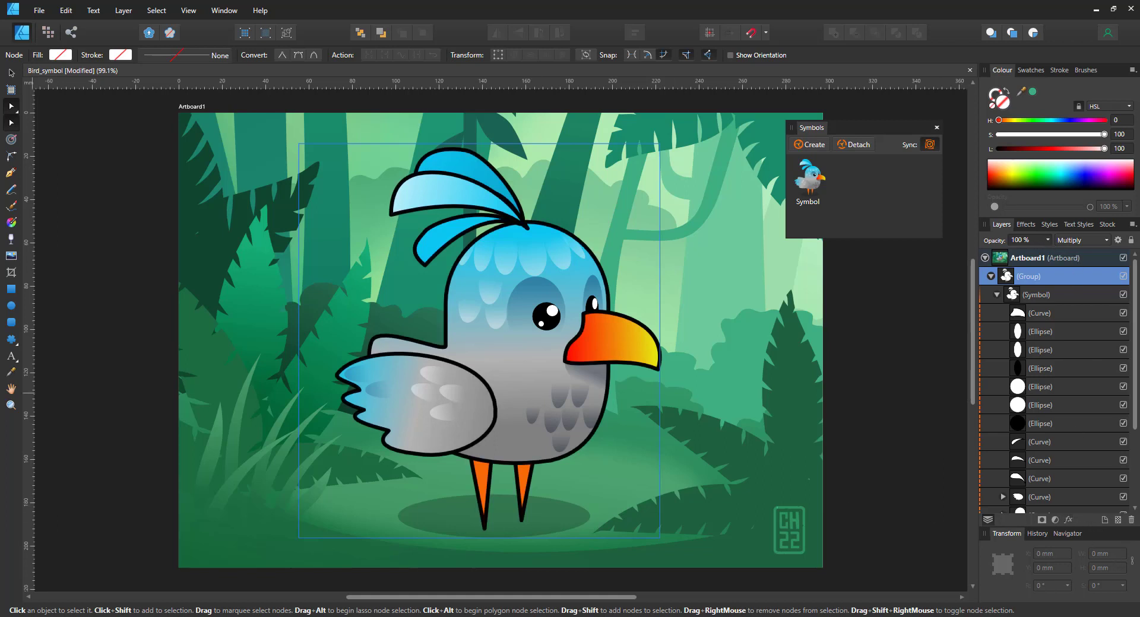
{"action": "left_click", "coordinate": [1068, 520]}
{"action": "left_click_drag", "start_coordinate": [58, 216], "coordinate": [396, 167]}
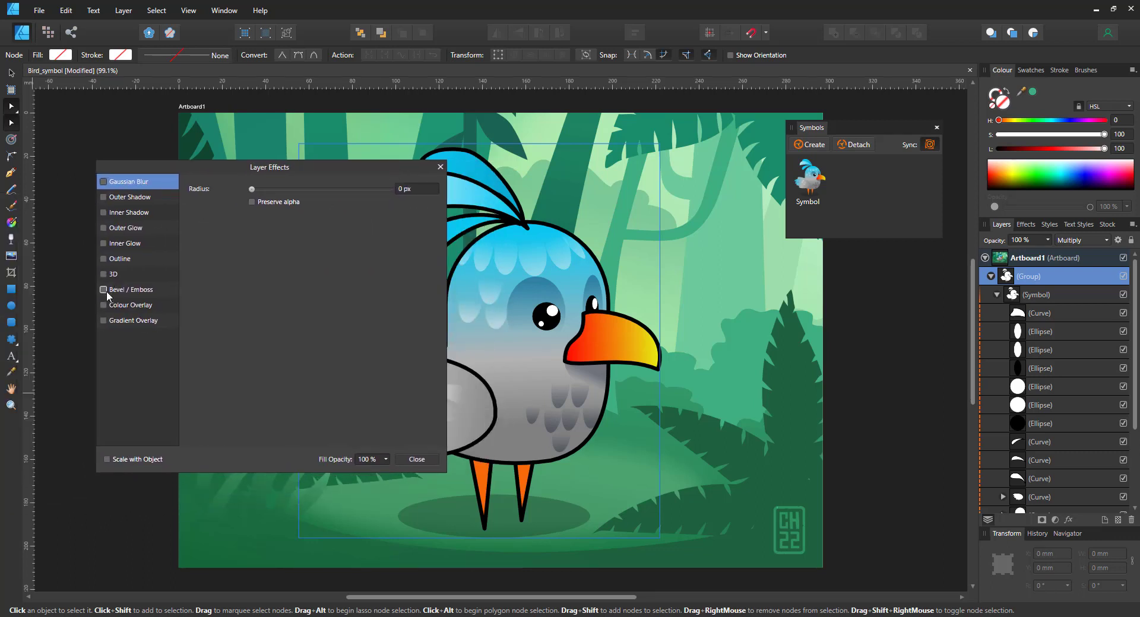
Step: Add a Colour Overlay to the lineart group, coloured red at H 360, S 100, L 51
{"action": "left_click", "coordinate": [131, 308]}
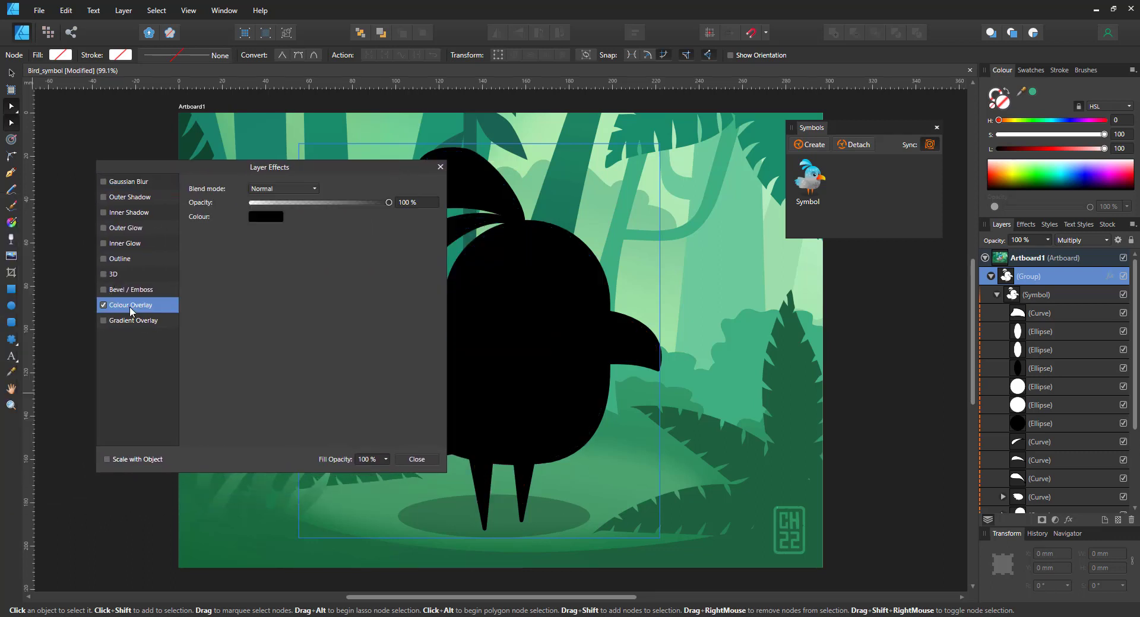
{"action": "left_click", "coordinate": [255, 218]}
{"action": "left_click_drag", "start_coordinate": [299, 256], "coordinate": [331, 258]}
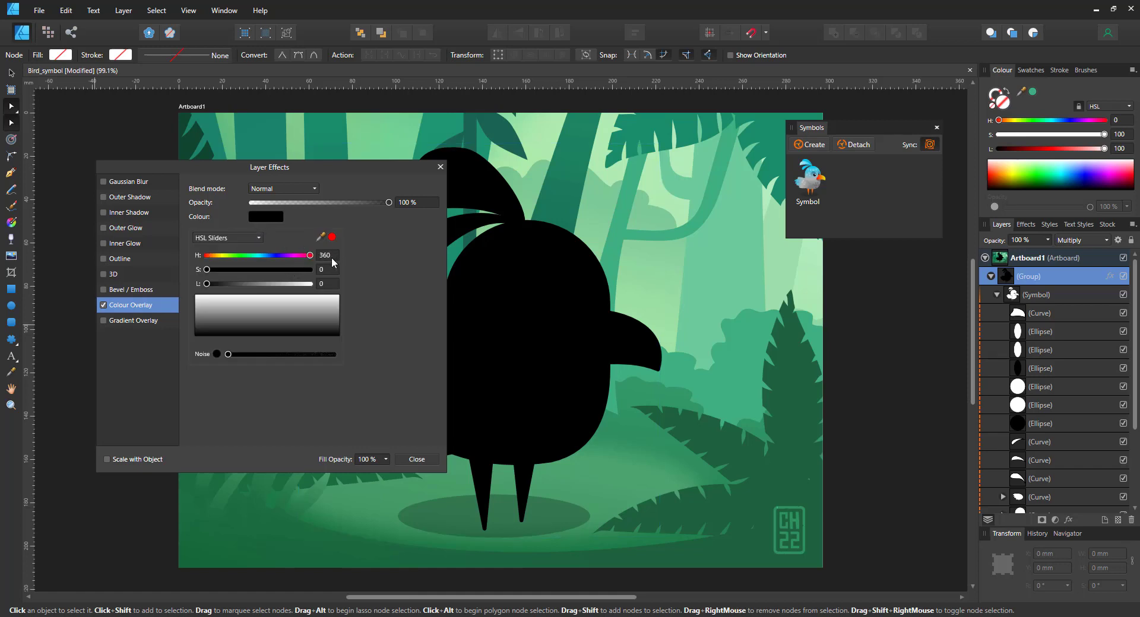
{"action": "left_click", "coordinate": [260, 300]}
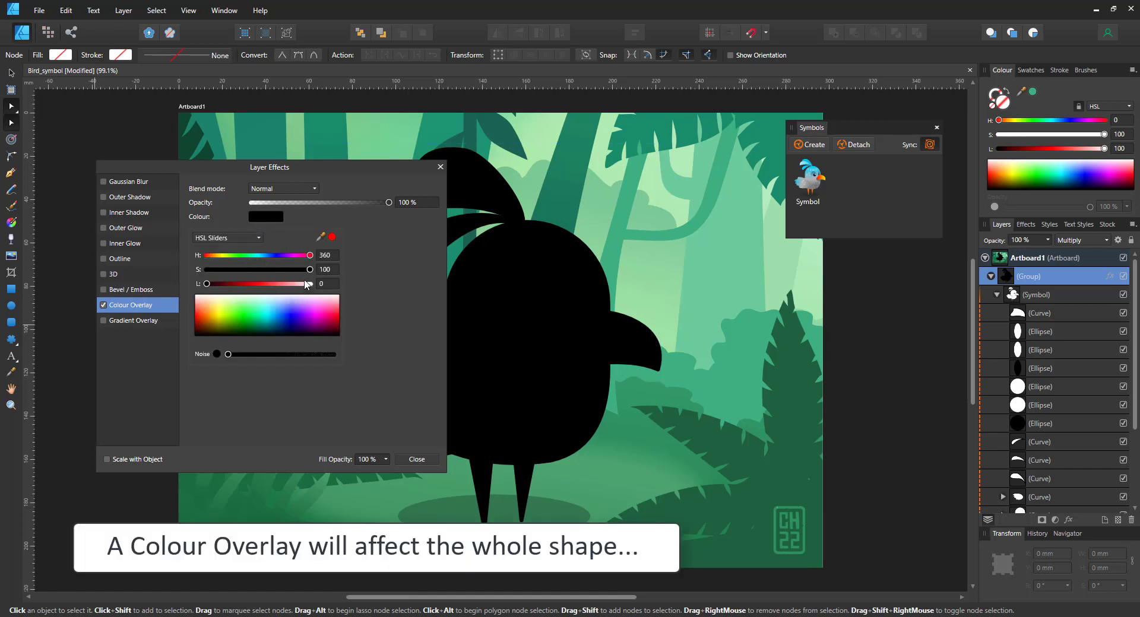
{"action": "left_click", "coordinate": [265, 298]}
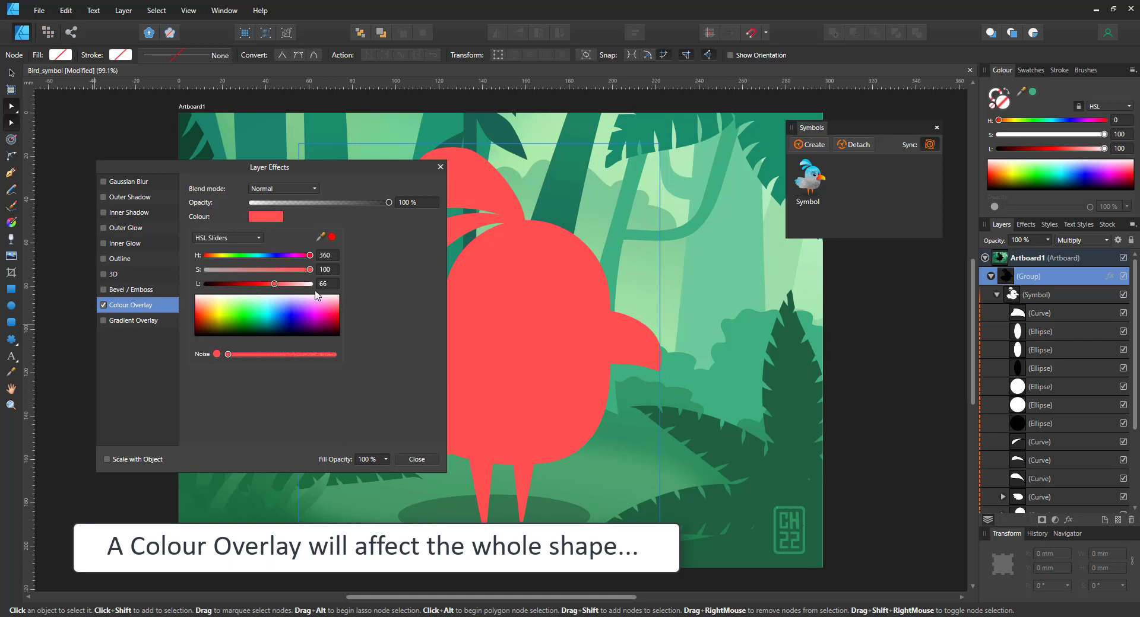
{"action": "left_click_drag", "start_coordinate": [275, 286], "coordinate": [259, 285]}
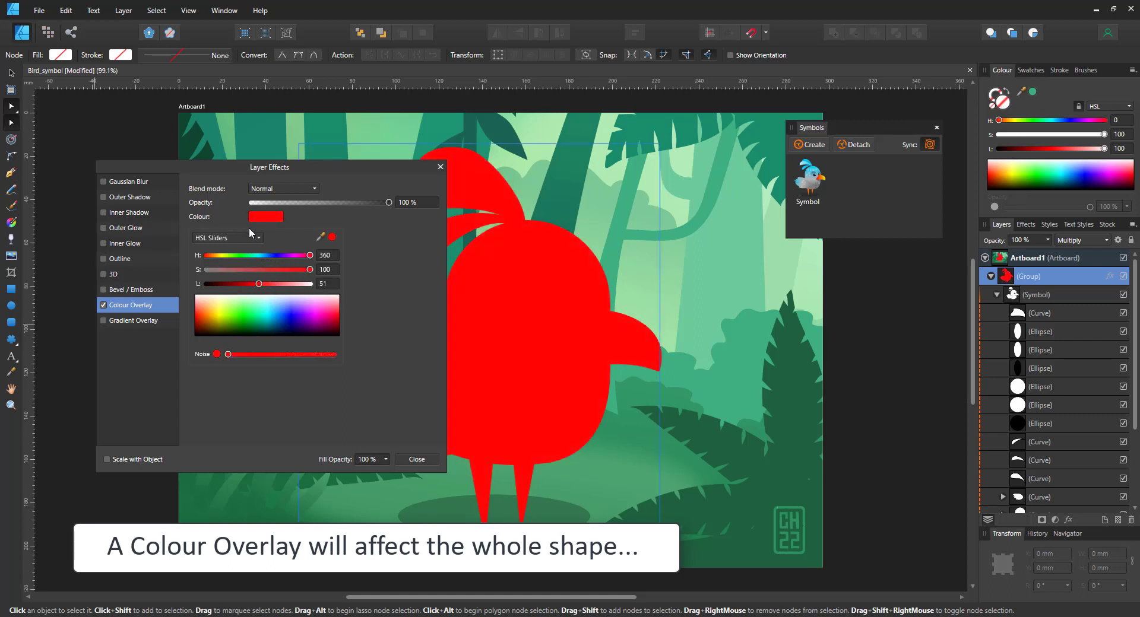
Step: Change the overlay to Lighter Colour blending, 40% opacity and hue 238 for dark blue outlines
{"action": "left_click", "coordinate": [291, 190]}
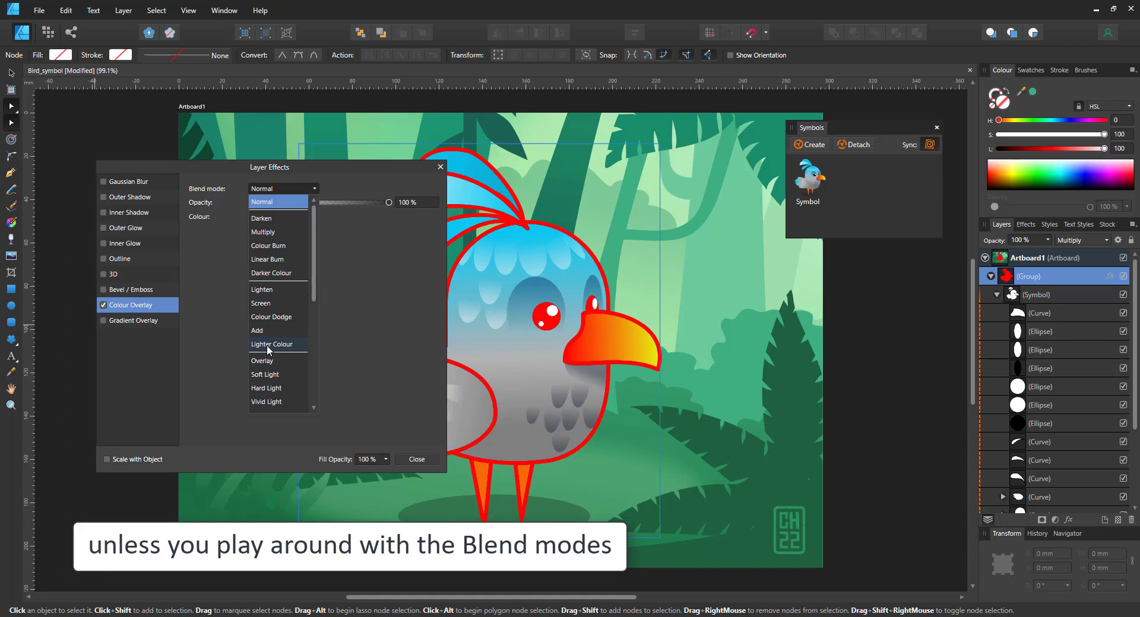
{"action": "left_click", "coordinate": [269, 345]}
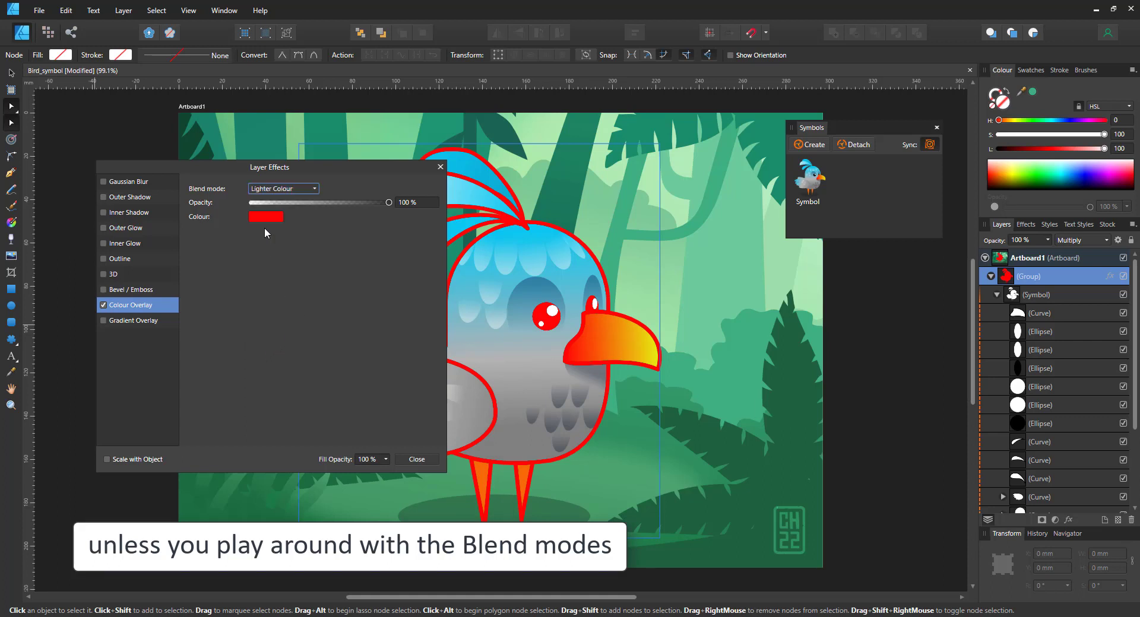
{"action": "left_click_drag", "start_coordinate": [333, 201], "coordinate": [307, 208]}
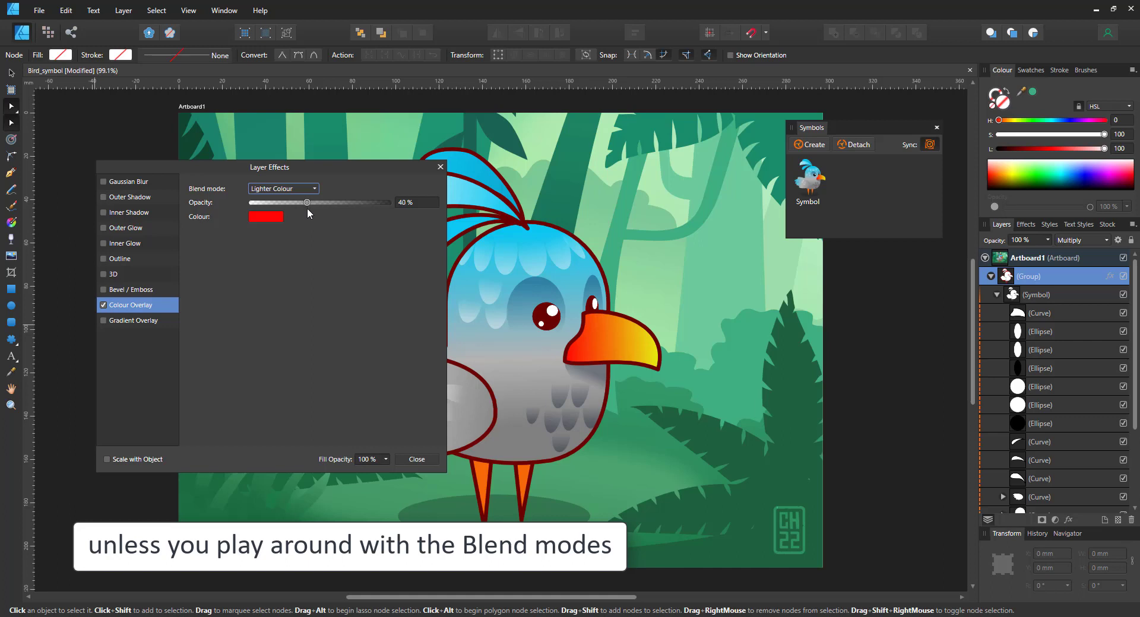
{"action": "left_click", "coordinate": [274, 217]}
{"action": "left_click_drag", "start_coordinate": [287, 256], "coordinate": [276, 262]}
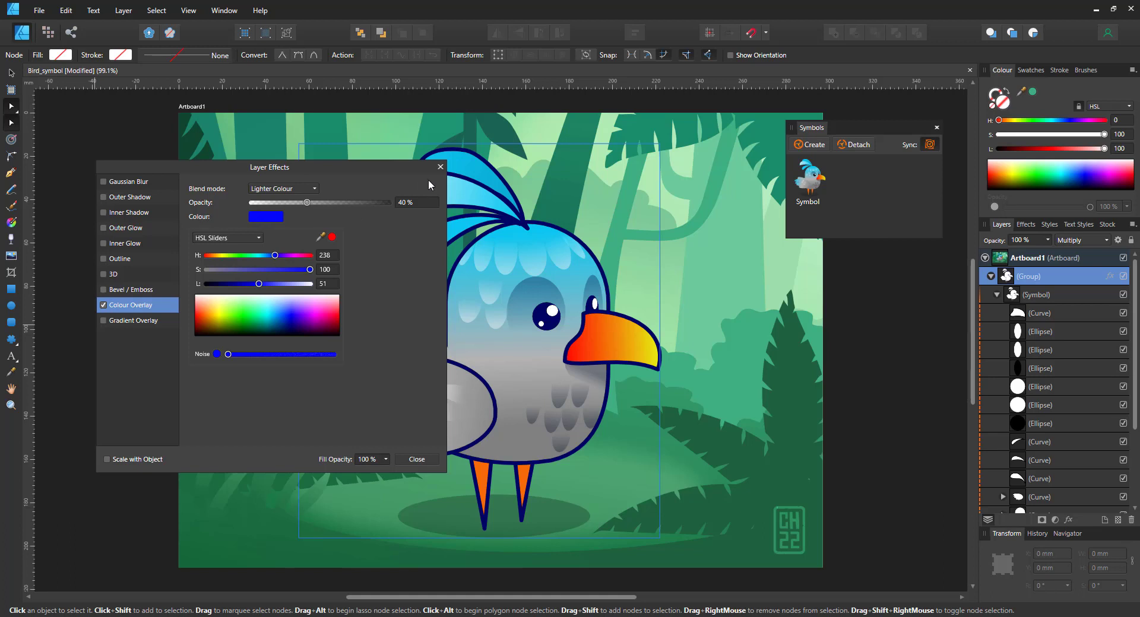
Step: Close Layer Effects, deselect the lineart, and collapse the Group in the Layers panel
{"action": "left_click", "coordinate": [440, 167]}
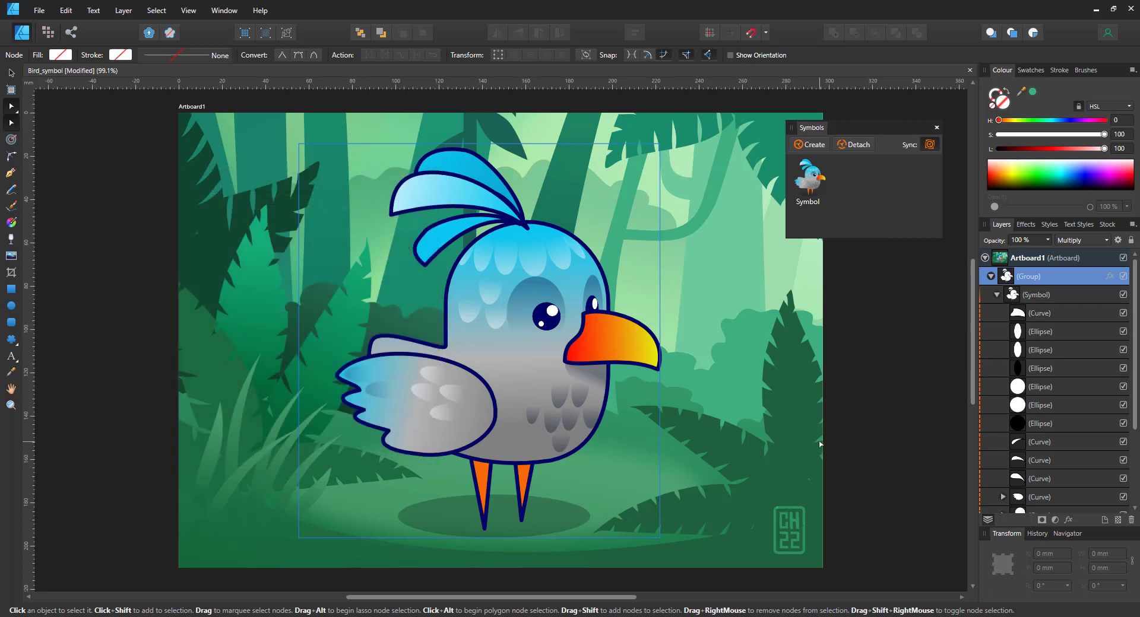
{"action": "left_click", "coordinate": [862, 417]}
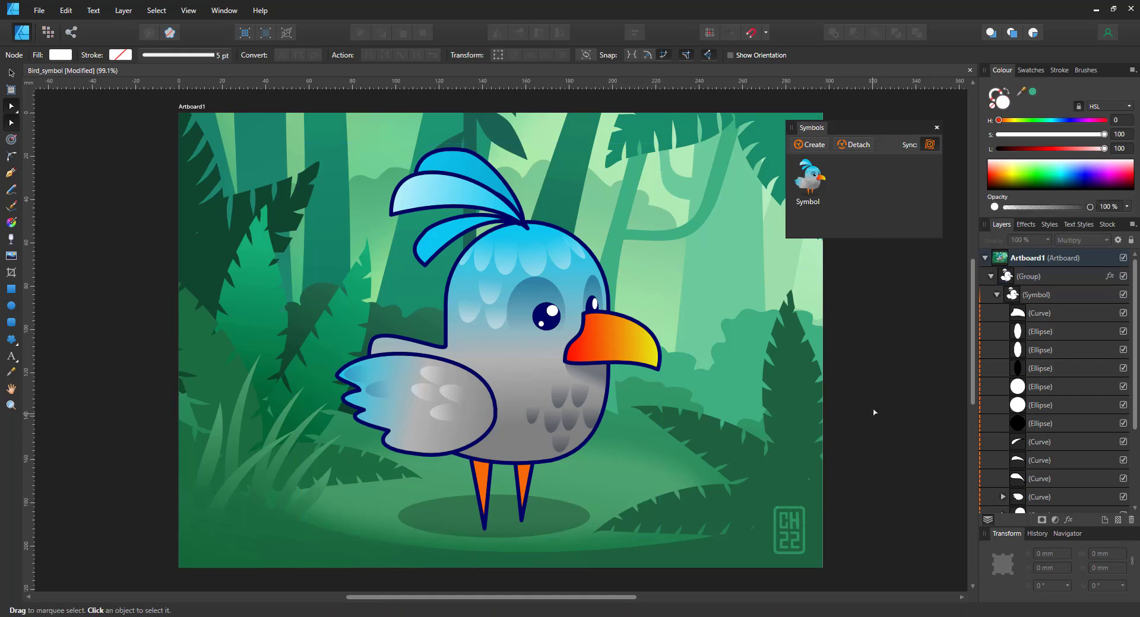
{"action": "left_click", "coordinate": [993, 277]}
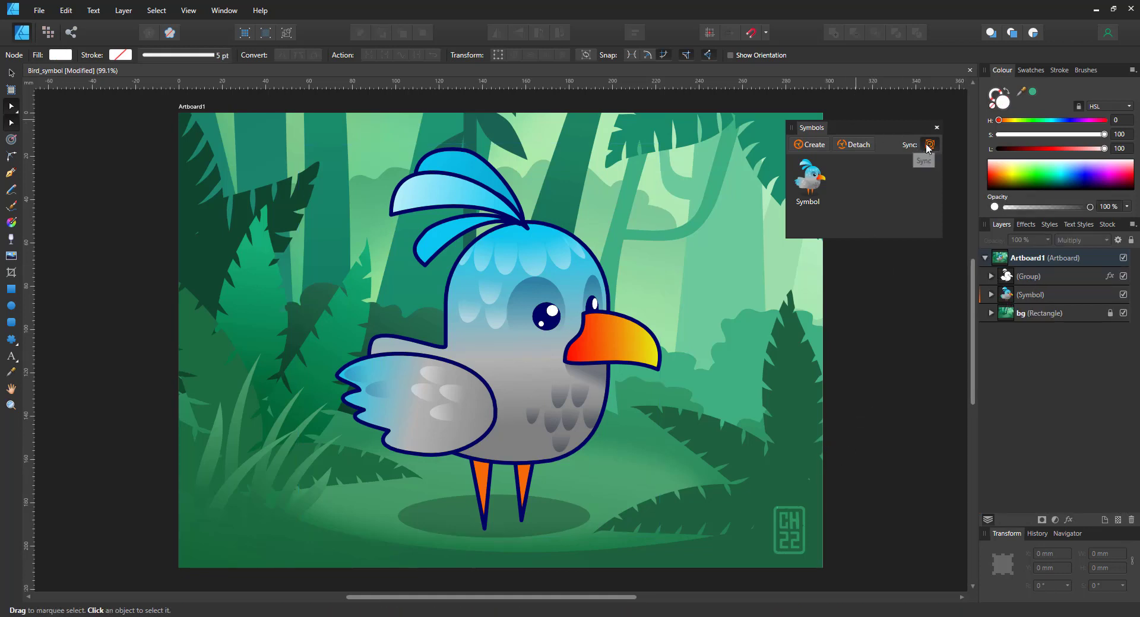